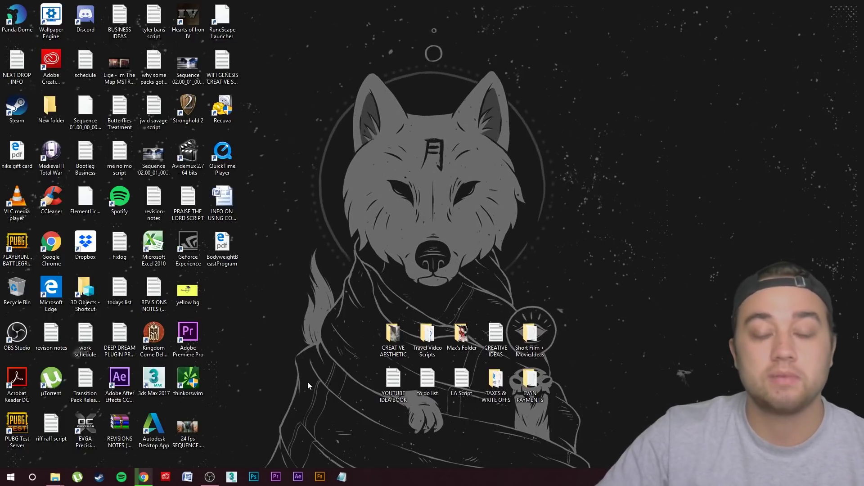
Launch Adobe Fuse CC from the taskbar
left_click(334, 479)
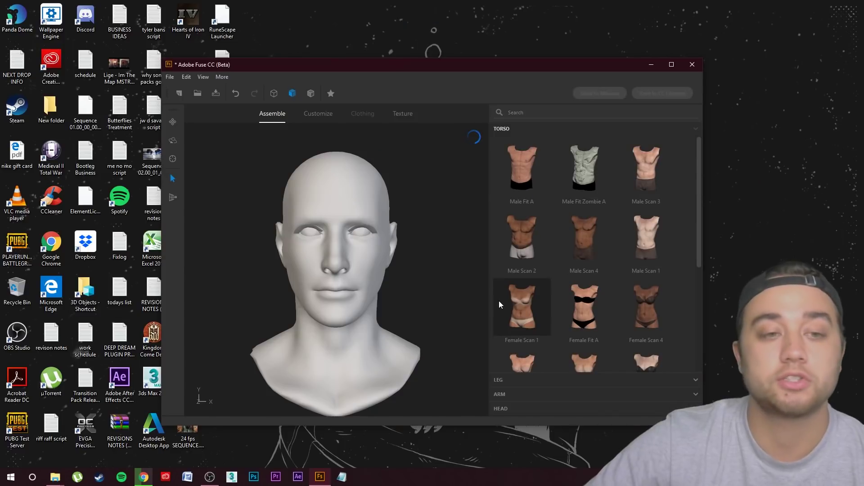
Add the Male Fit A torso and Male Fit A legs to the head
left_click_drag(408, 285, 444, 257)
scroll(405, 286, "down", 5)
scroll(386, 295, "up", 5)
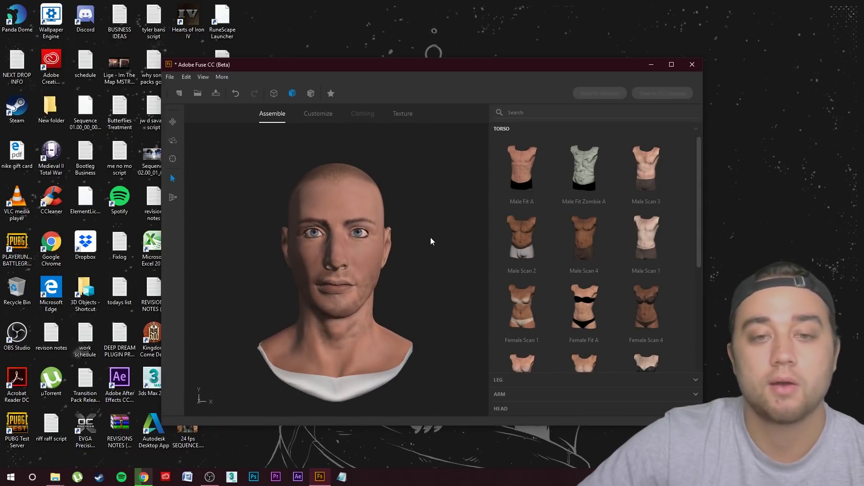
scroll(598, 288, "down", 5)
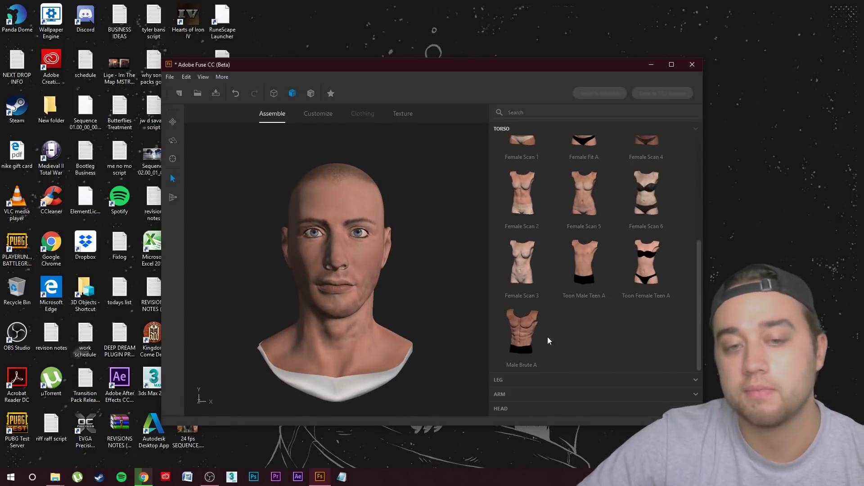
scroll(563, 329, "up", 5)
left_click(517, 177)
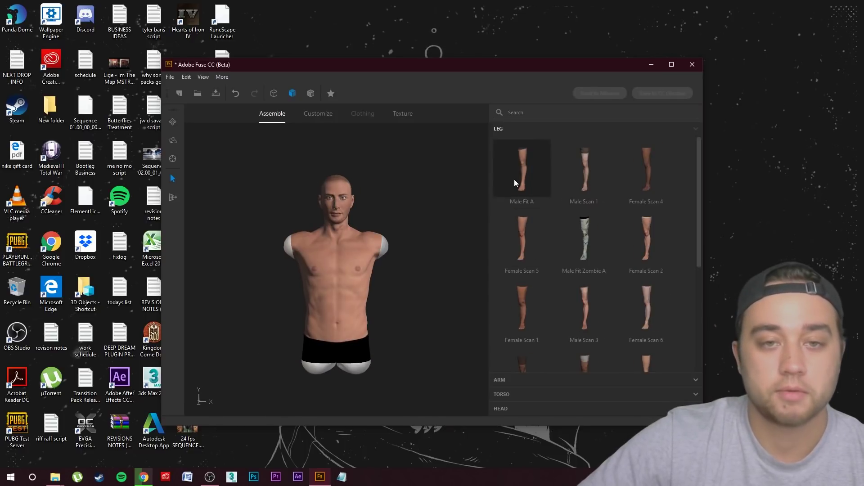
left_click(550, 168)
In Customize, select the head and adjust the inner brows height
left_click(326, 113)
left_click(337, 174)
left_click_drag(620, 205, 592, 215)
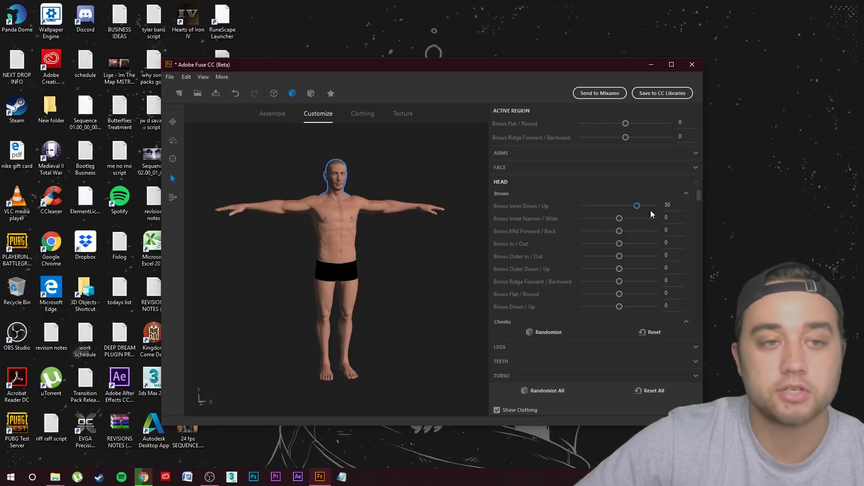
Select the arms and review their shape settings
left_click(295, 218)
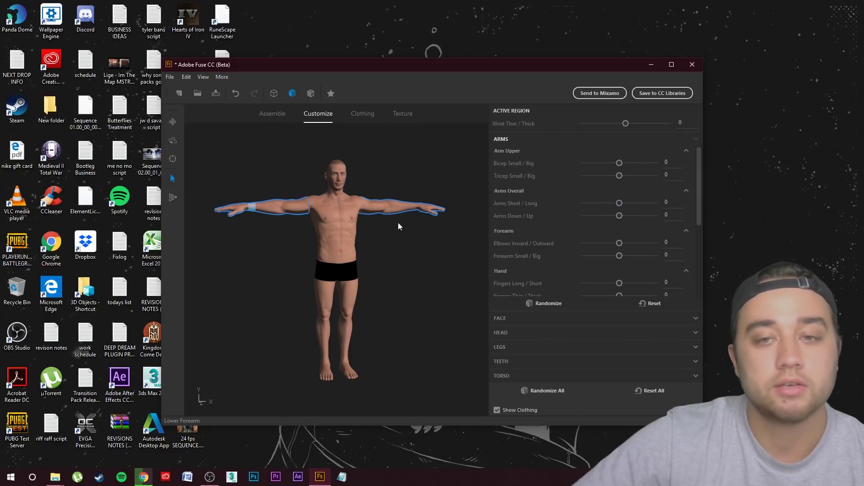
scroll(529, 198, "down", 2)
scroll(518, 239, "up", 2)
right_click_drag(477, 276, 374, 225)
Browse the Clothing lists to dress the character in cap, T-shirt, dark trousers and sneakers
left_click(362, 115)
left_click(329, 117)
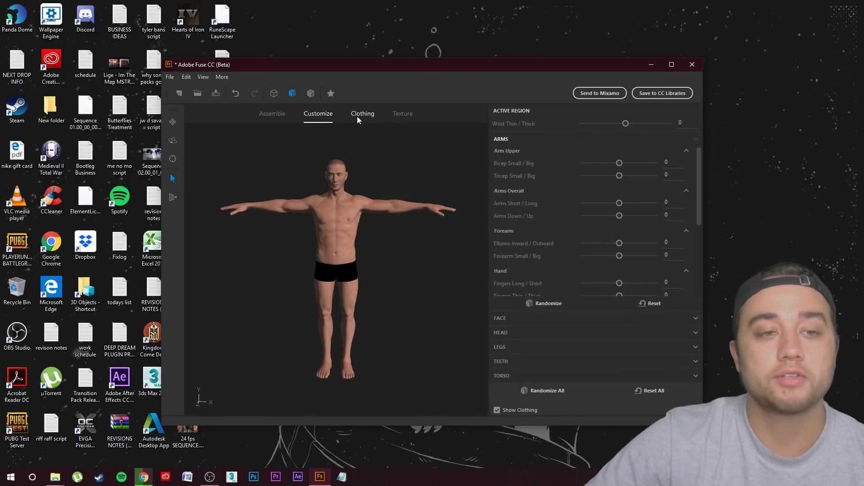
left_click(358, 115)
scroll(633, 217, "down", 6)
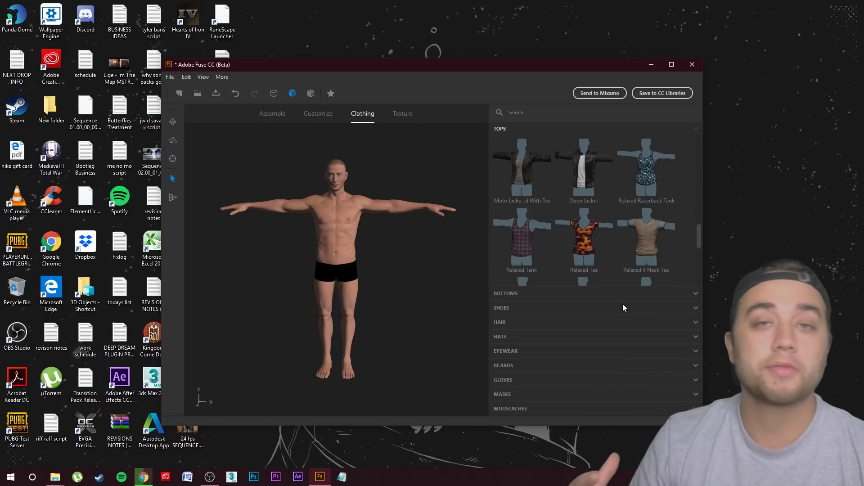
scroll(612, 215, "down", 5)
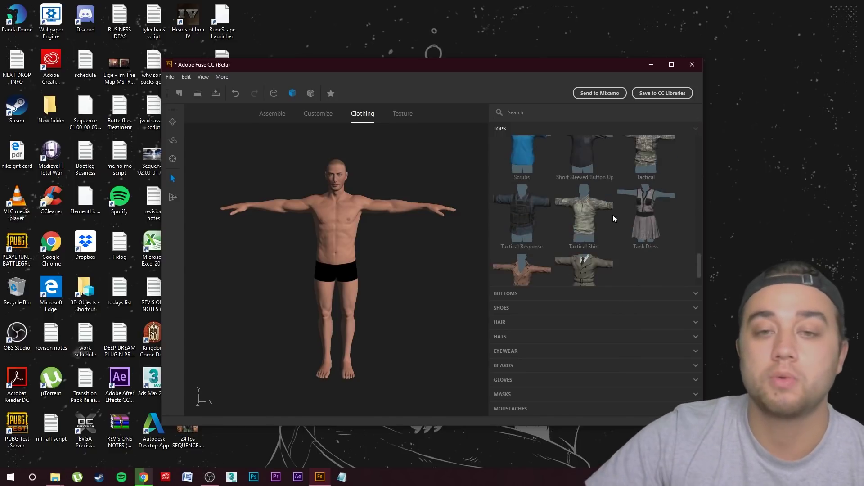
scroll(612, 255, "up", 2)
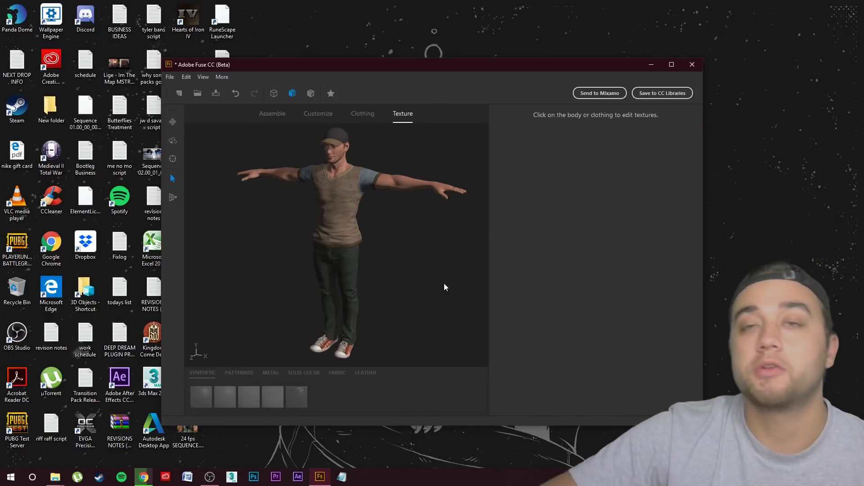
Select the cap and the shoes to check their textures
left_click_drag(395, 281, 433, 270)
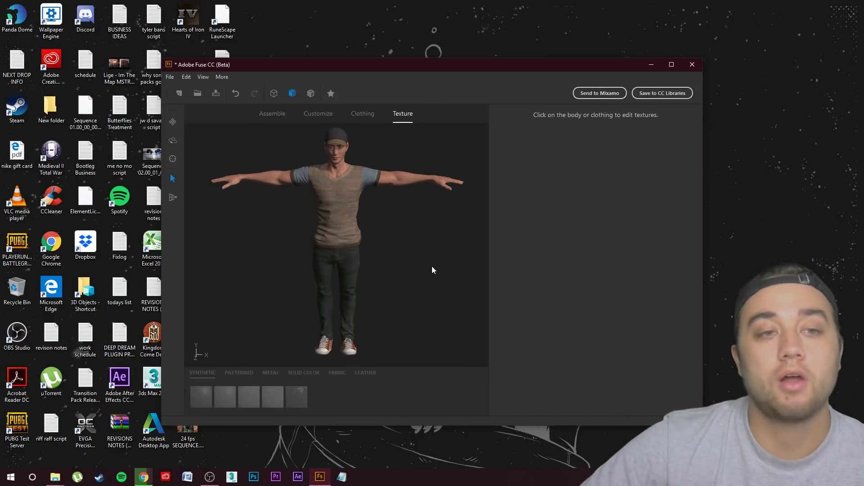
left_click(342, 139)
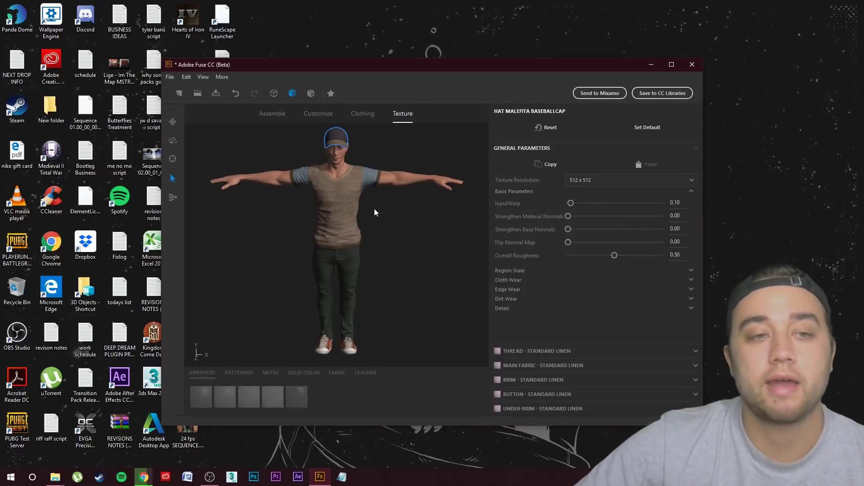
left_click(335, 347)
left_click_drag(360, 315, 377, 265)
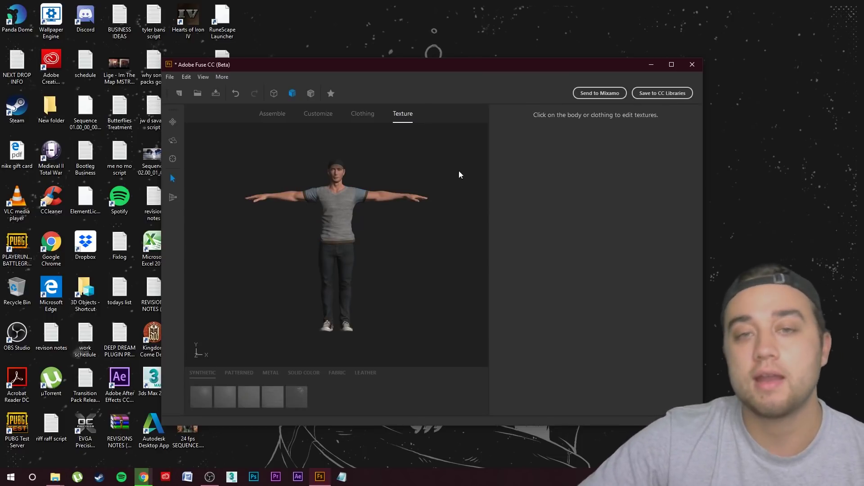
Send the character to Mixamo under the name 'tutorial'
left_click(600, 93)
type("tutorial")
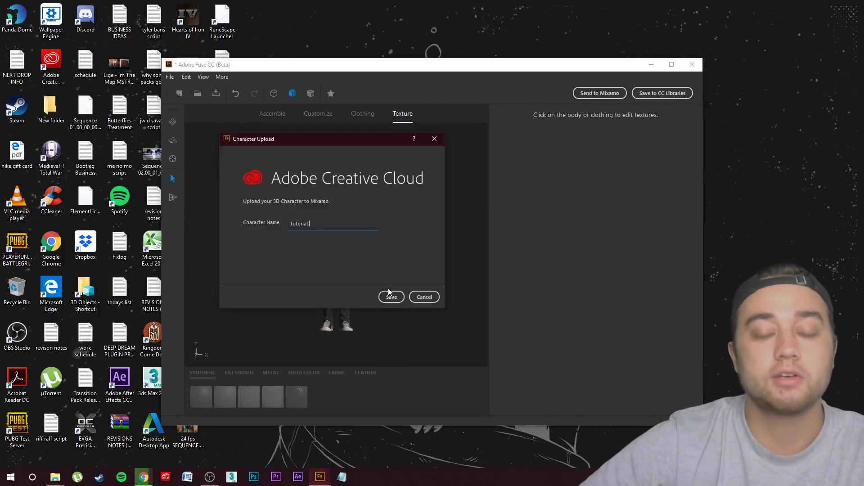
left_click(390, 297)
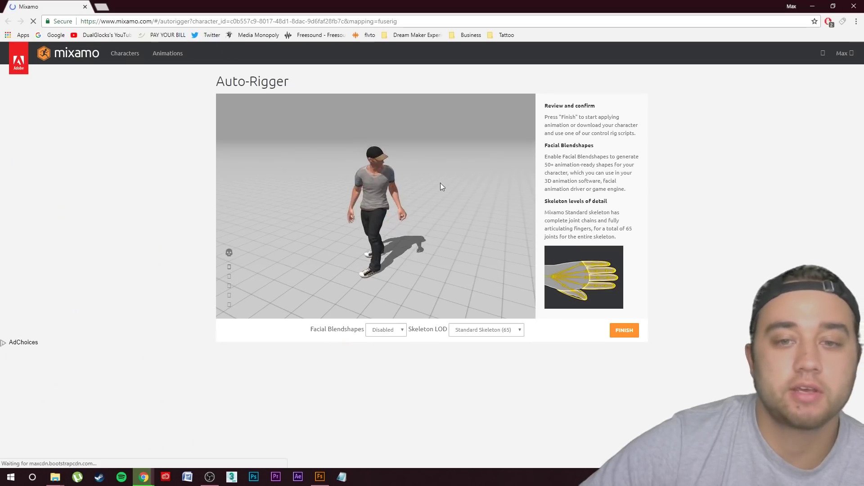
Inspect the rigged character, finish auto-rigging and confirm using this new character
left_click_drag(483, 180, 458, 185)
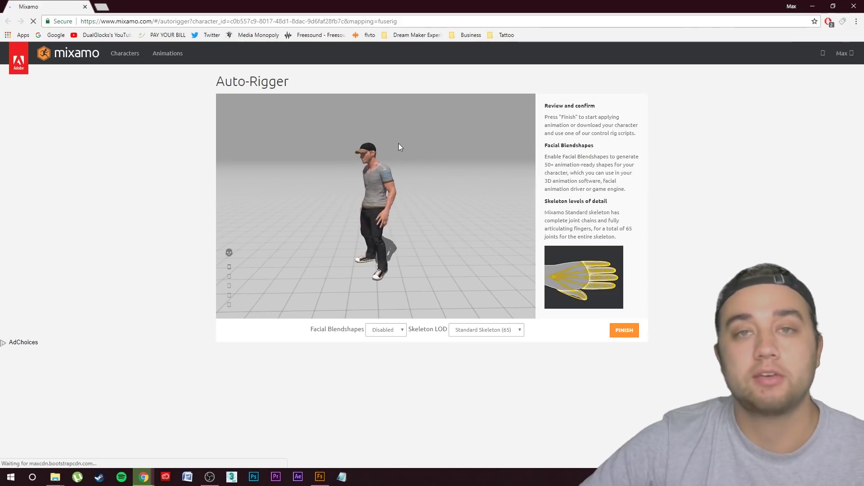
mouse_move(431, 229)
left_mouse_down()
mouse_move(528, 188)
mouse_move(427, 219)
left_mouse_up()
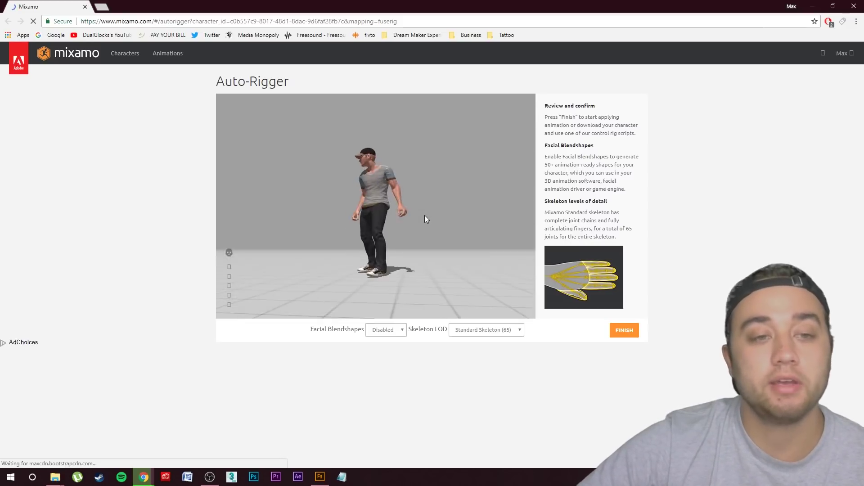
left_click(626, 330)
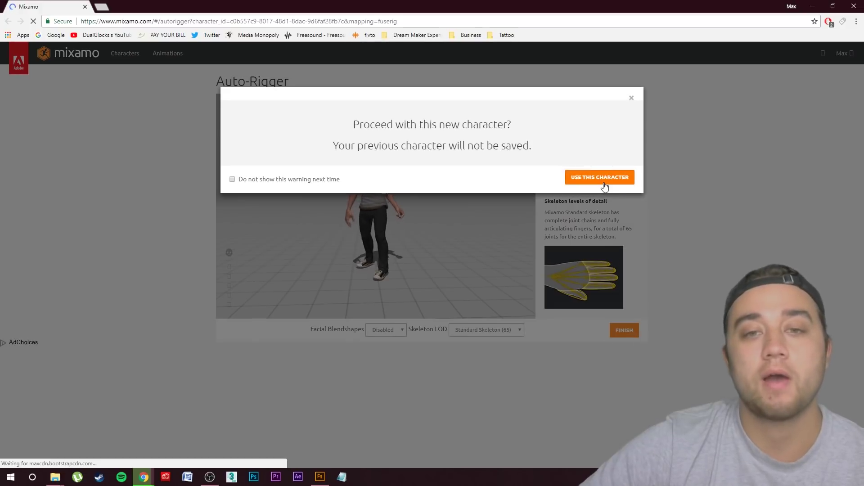
left_click(599, 177)
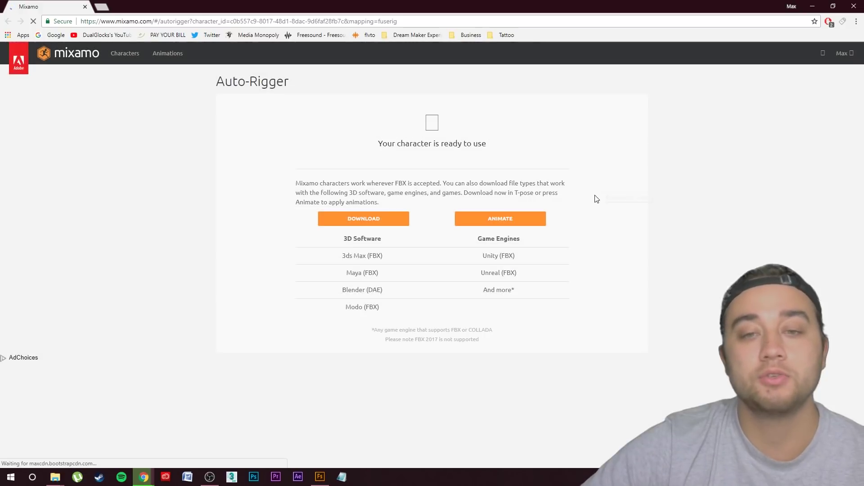
Apply the Jumping animation from the Animations list and raise Height Energy to 57
left_click(492, 225)
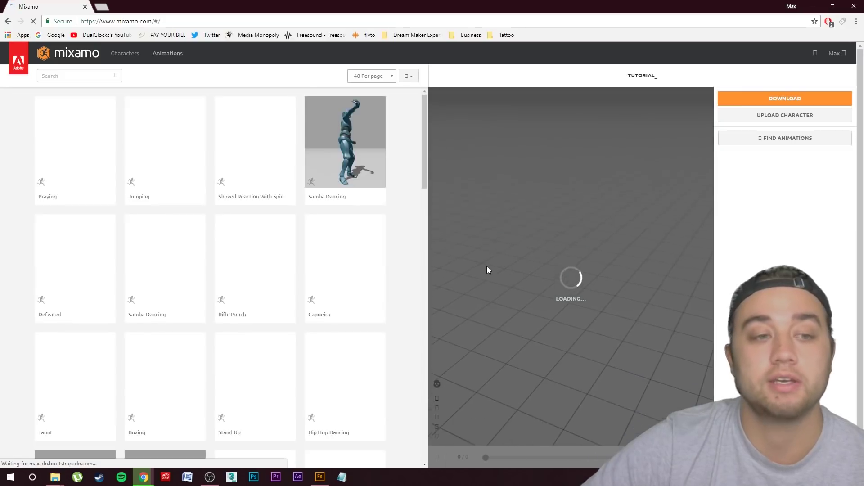
scroll(332, 379, "down", 10)
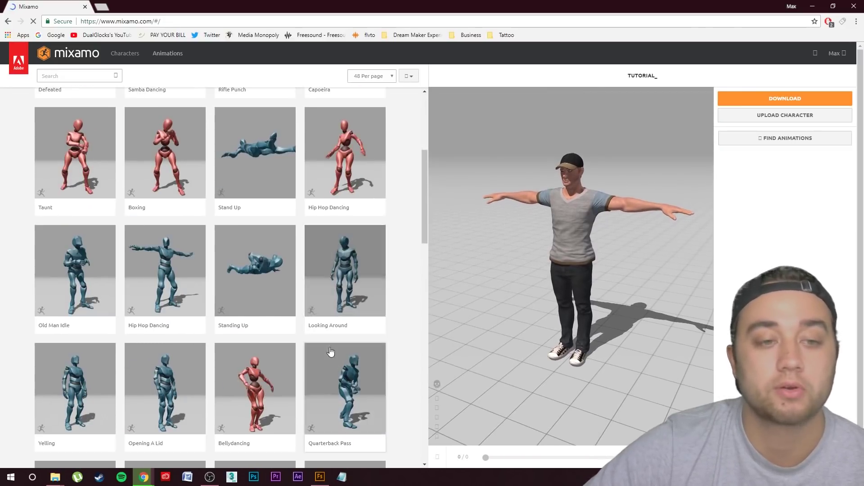
scroll(192, 322, "down", 10)
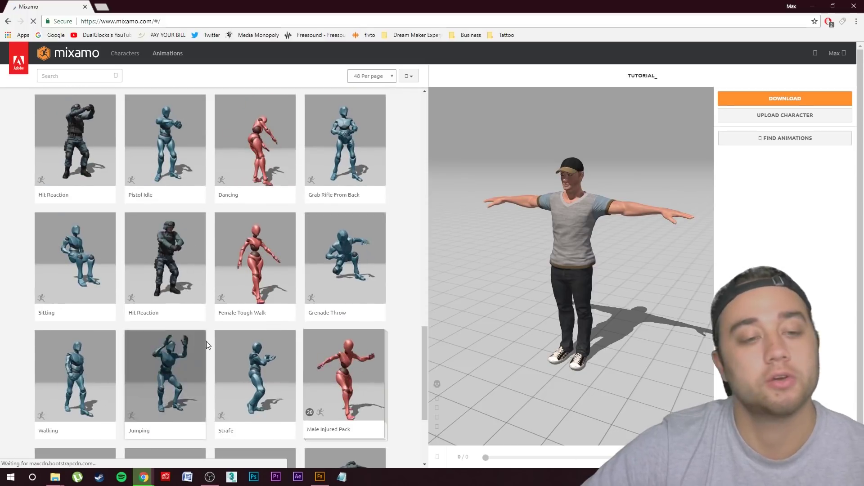
scroll(184, 351, "down", 4)
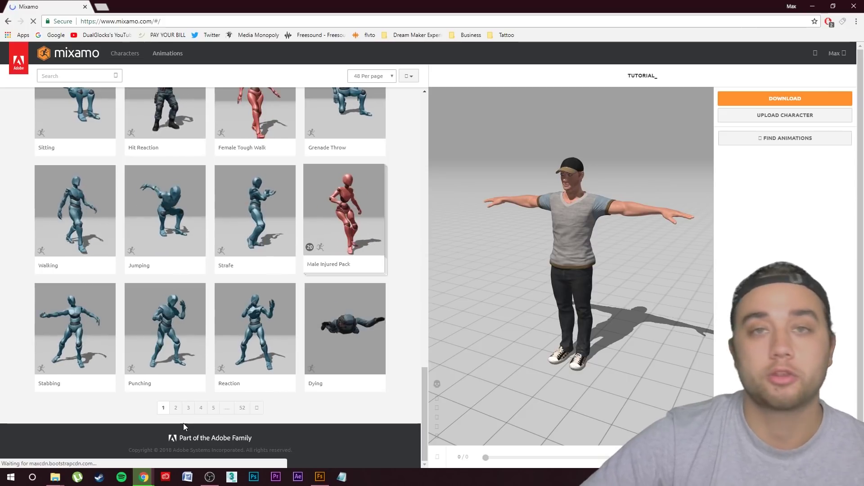
left_click_drag(504, 234, 546, 224)
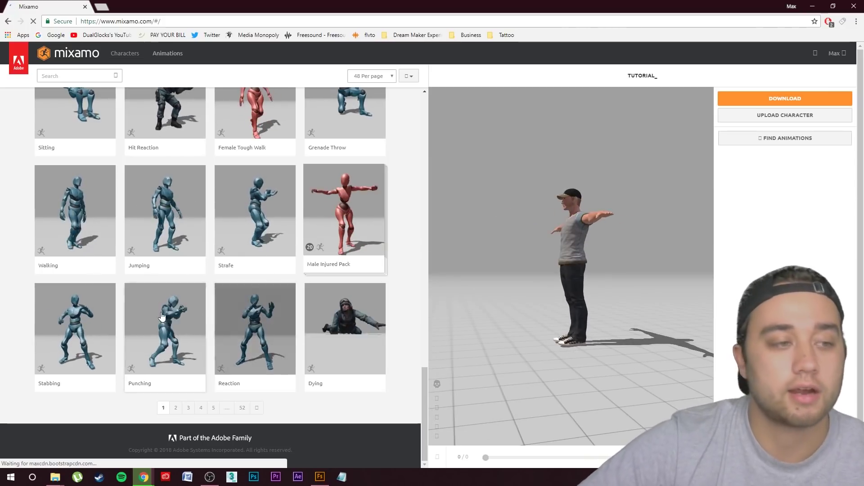
left_click(165, 211)
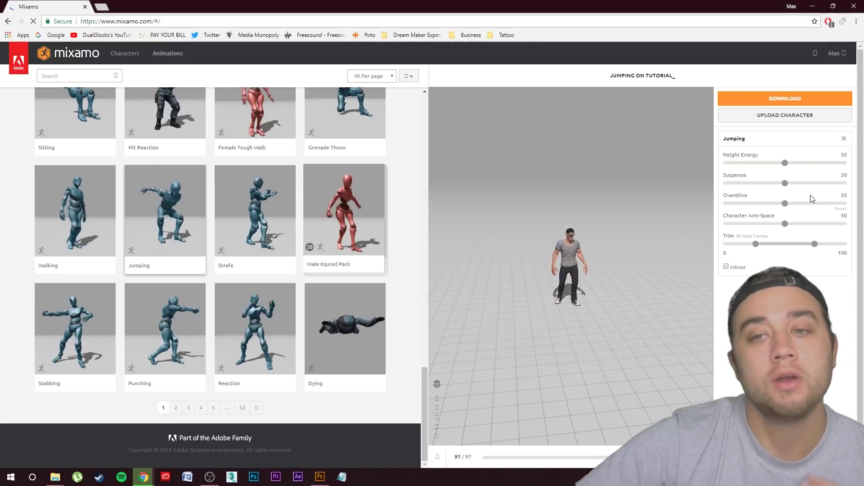
left_click_drag(785, 163, 795, 163)
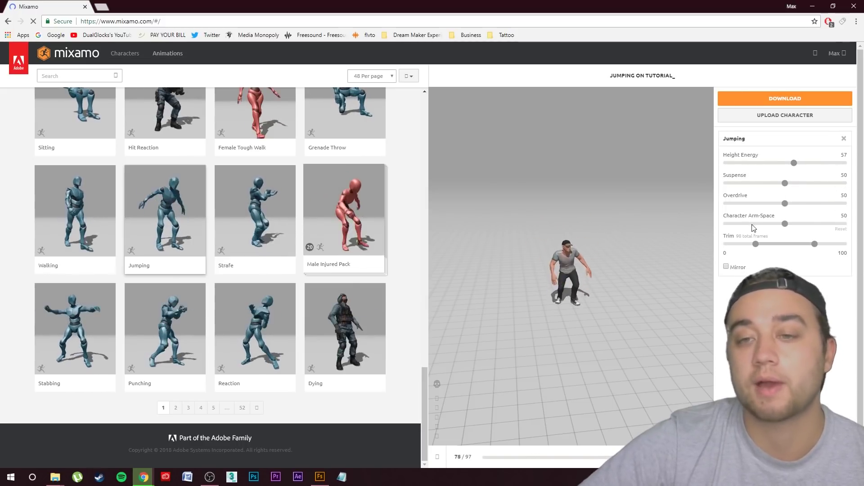
Download the animation as FBX with skin at 60 fps, saving it as Jumping
left_click(773, 99)
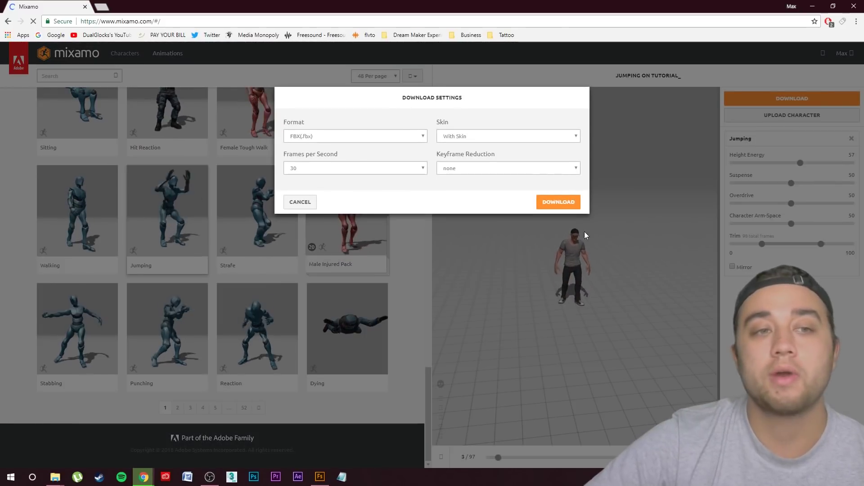
left_click(417, 136)
left_click(419, 143)
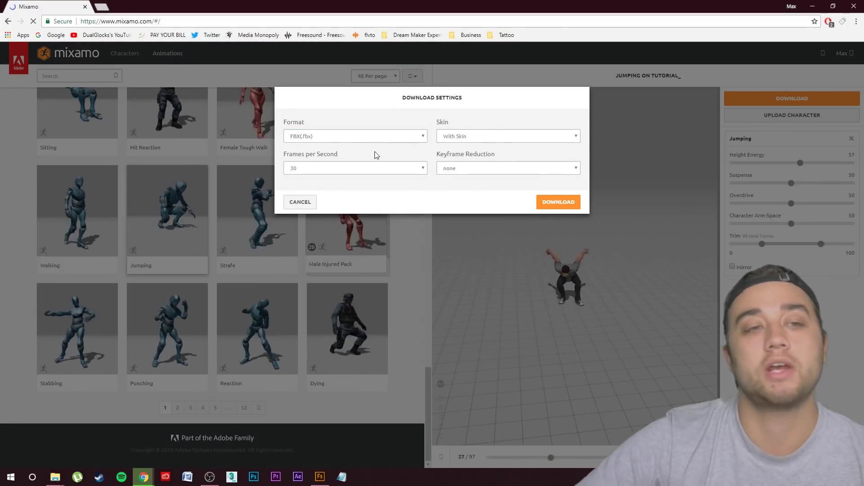
left_click(380, 169)
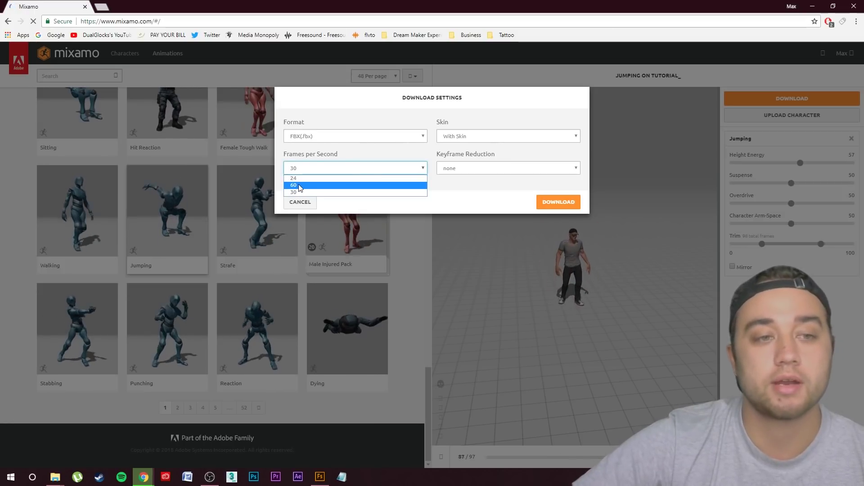
left_click(297, 188)
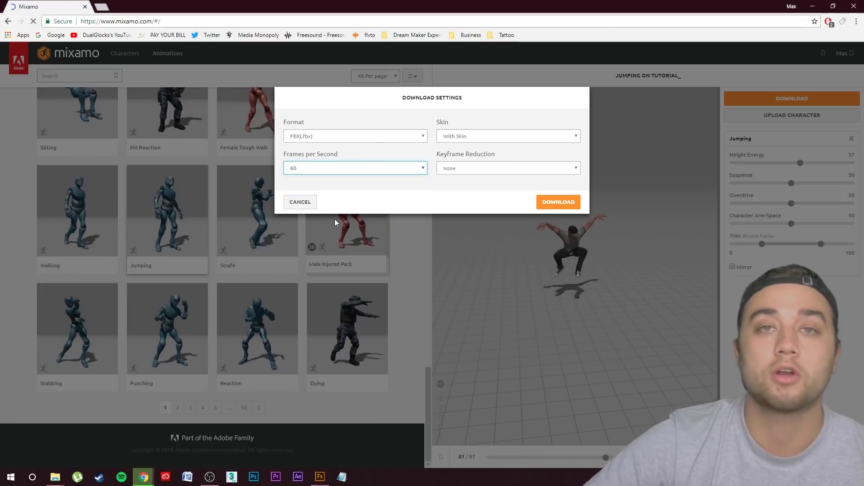
left_click(551, 202)
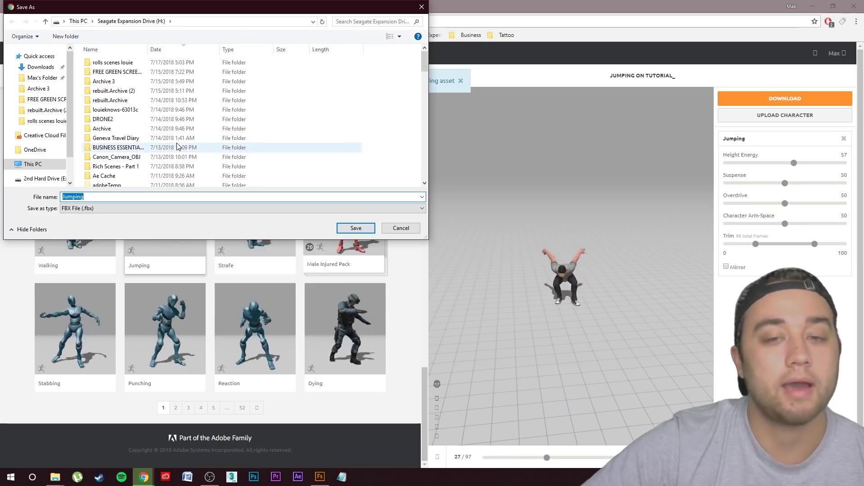
left_click(355, 228)
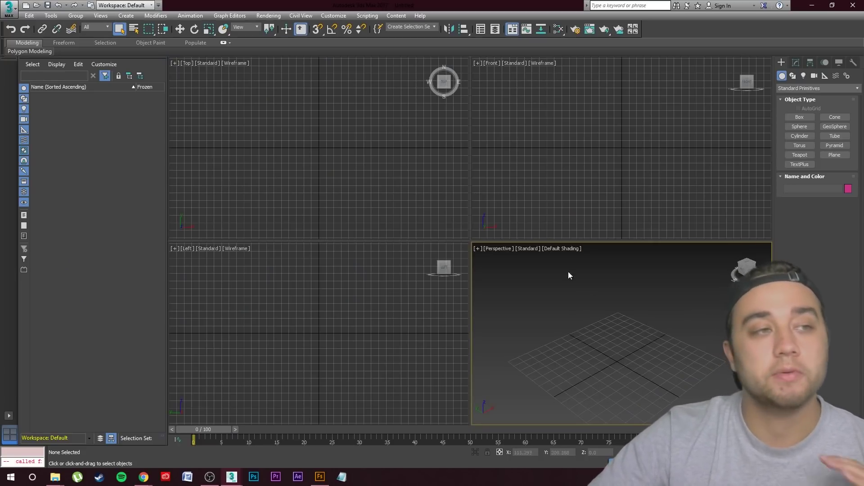
In the Open File dialog, go to Seagate Expansion Drive (H:) and show all file types
left_click(36, 5)
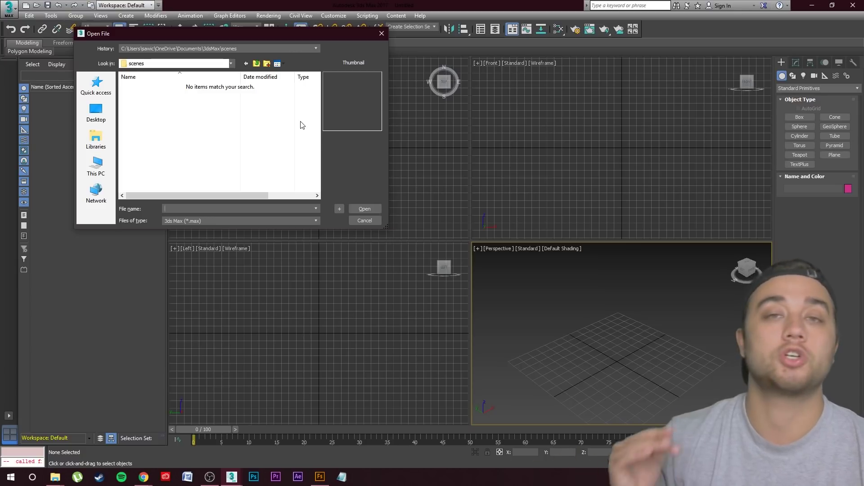
left_click(230, 63)
left_click(190, 224)
scroll(188, 113, "down", 15)
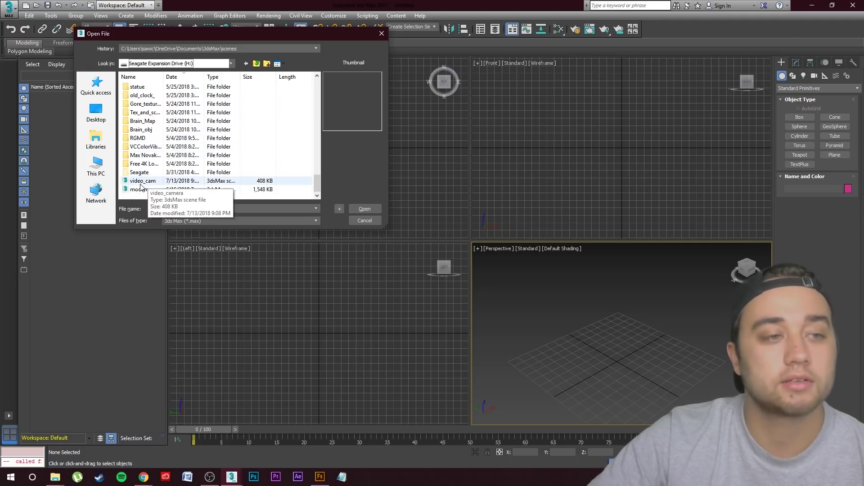
left_click(180, 221)
left_click(171, 237)
scroll(126, 140, "down", 12)
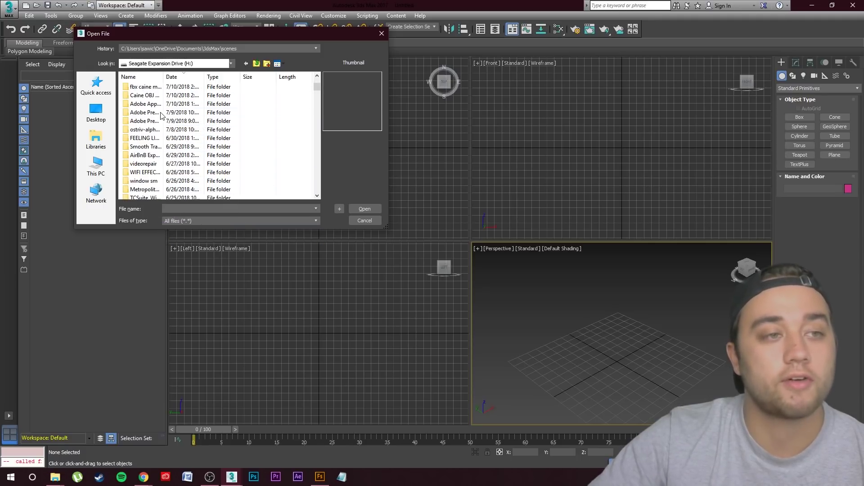
scroll(126, 140, "down", 10)
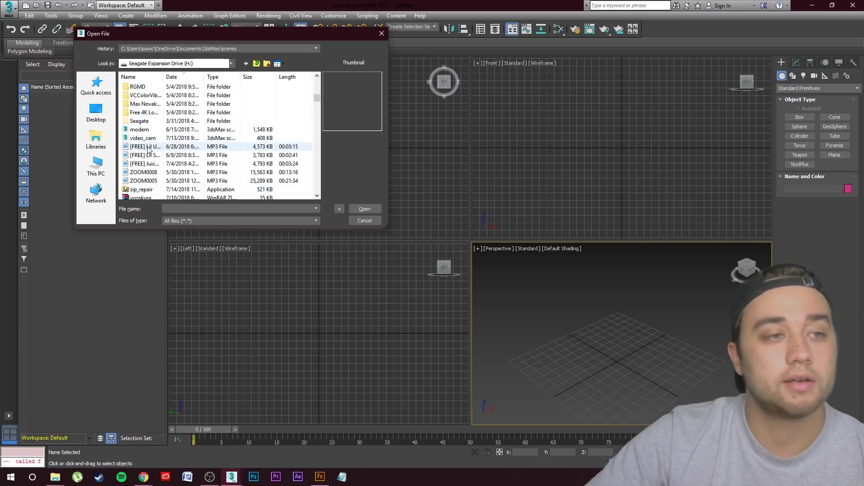
Open Jumping.fbx and import it with the default FBX Import settings
left_click(186, 208)
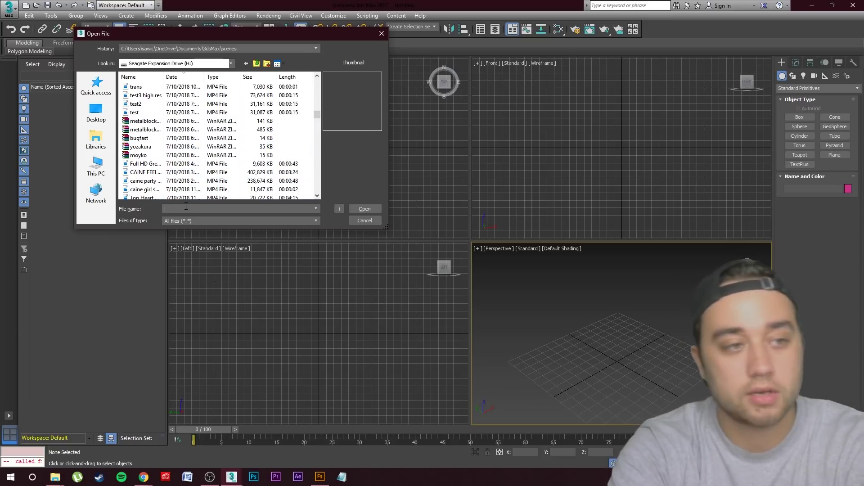
type("jump")
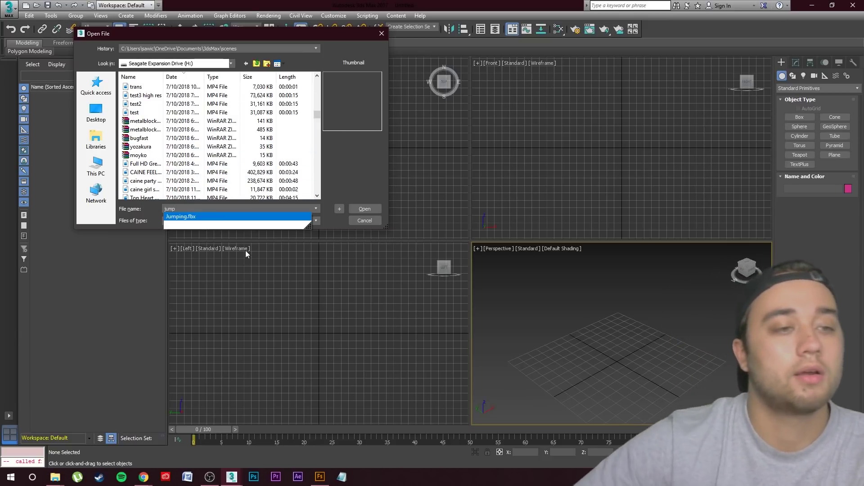
left_click(217, 217)
left_click(365, 208)
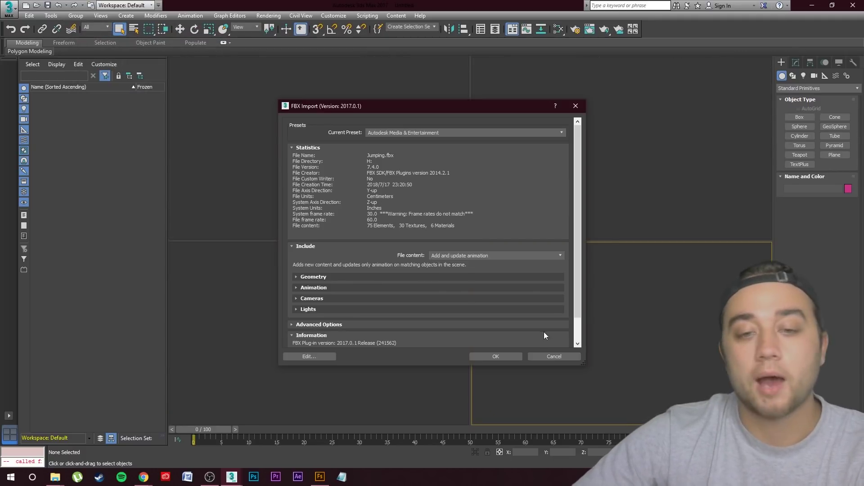
left_click(501, 357)
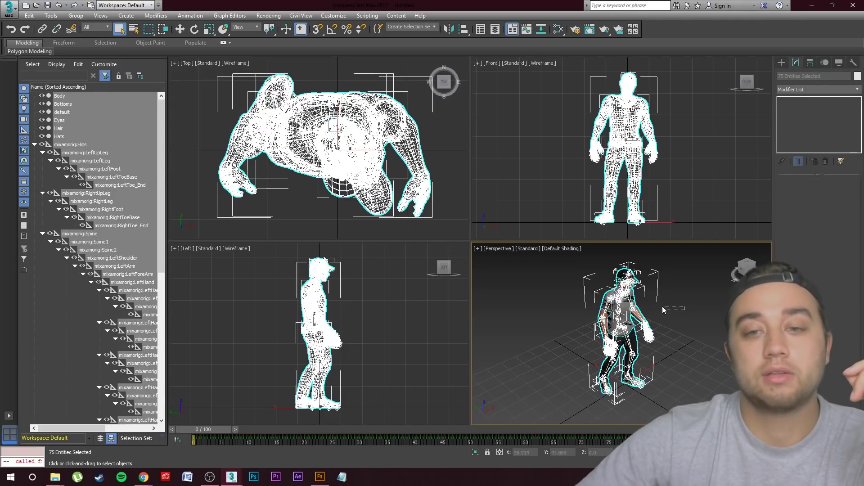
Deselect, orbit to face the character, play the jump animation and rewind to frame 0
left_click(688, 306)
middle_click_drag(689, 306, 621, 288, "alt")
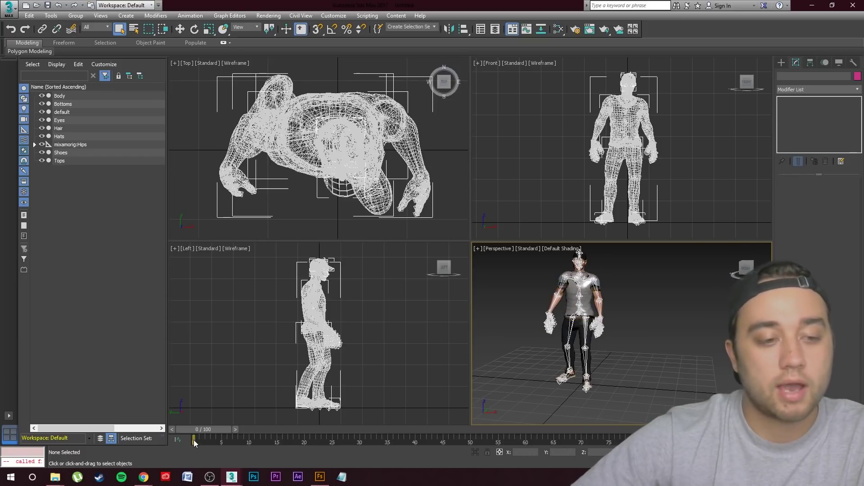
left_click_drag(195, 431, 214, 431)
key("/")
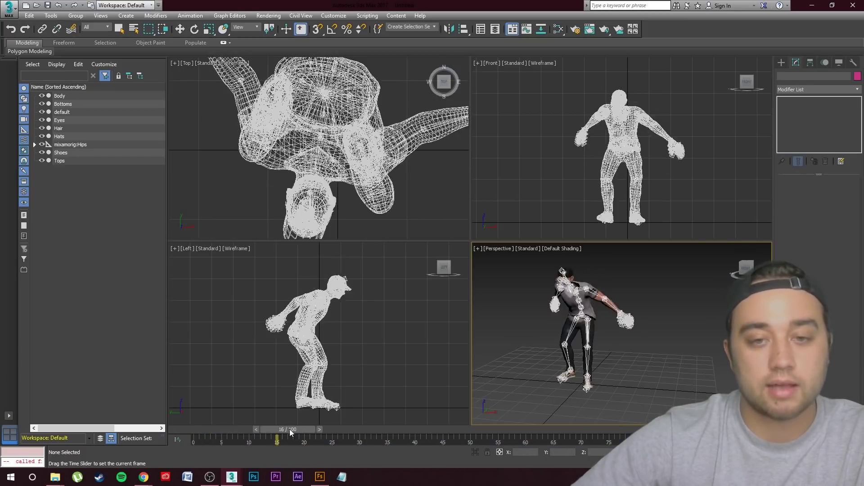
key("Home")
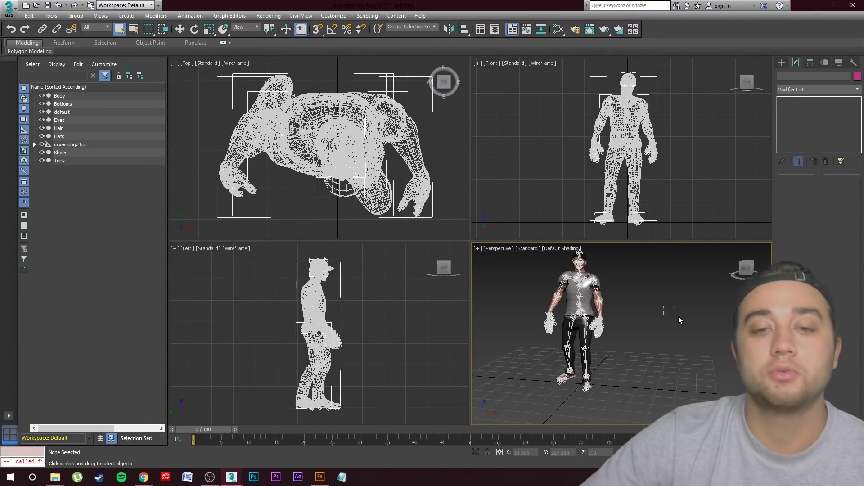
scroll(654, 322, "down", 3)
scroll(627, 322, "up", 5)
scroll(631, 323, "down", 2)
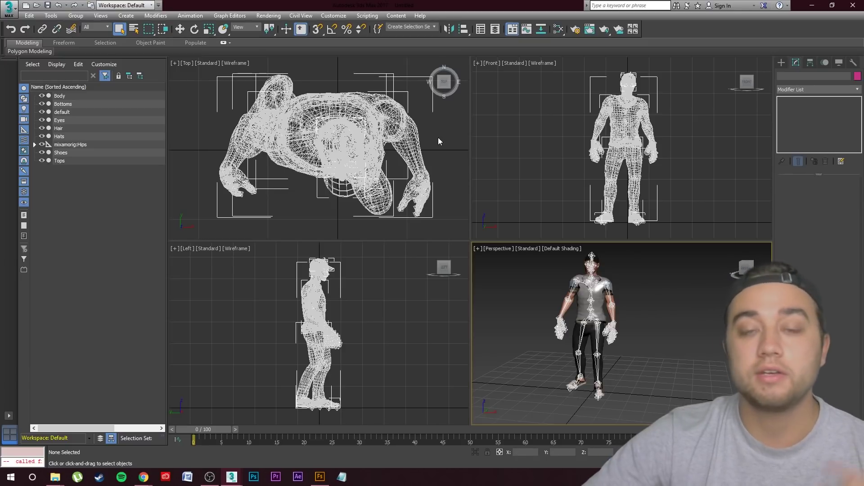
Select the character's mesh objects Body through Tops in Scene Explorer
left_click(366, 16)
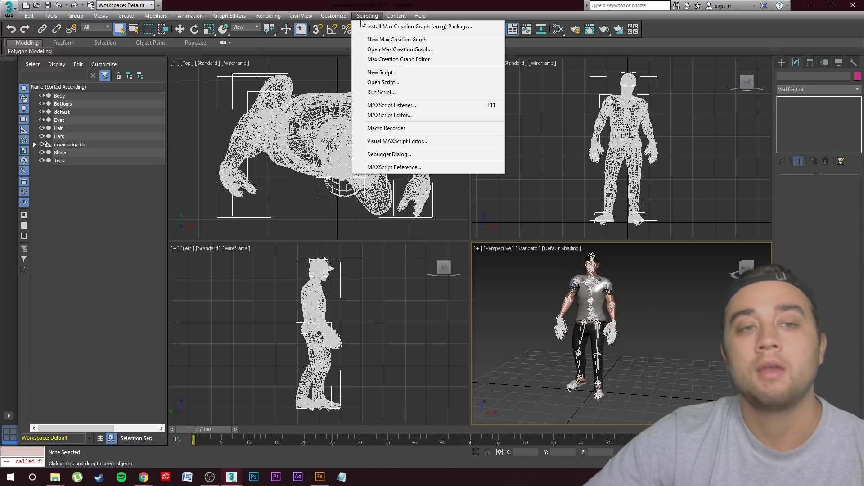
left_click(379, 92)
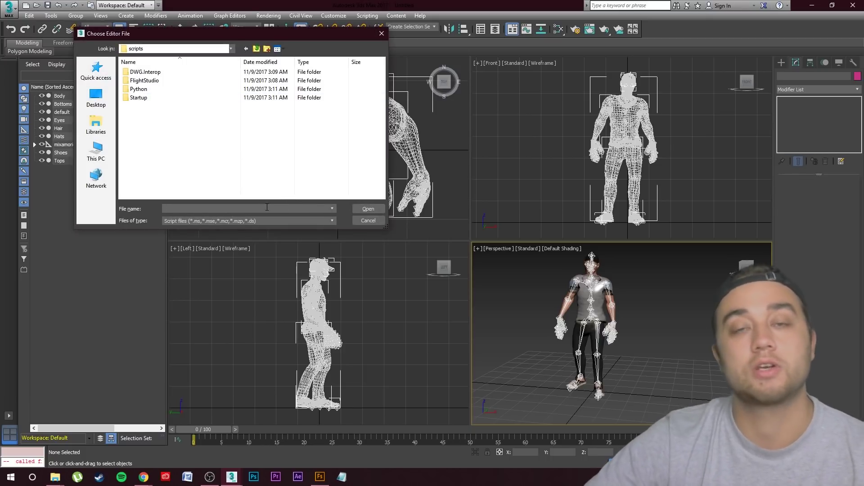
key("Escape")
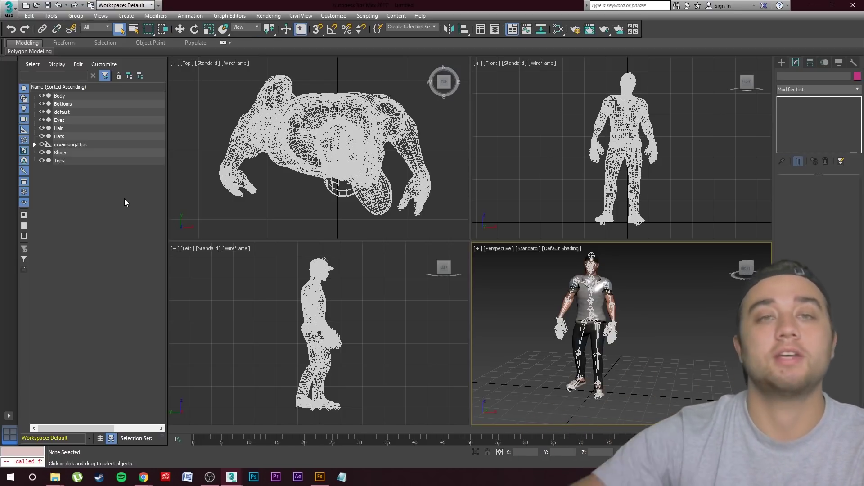
left_click_drag(59, 96, 58, 161)
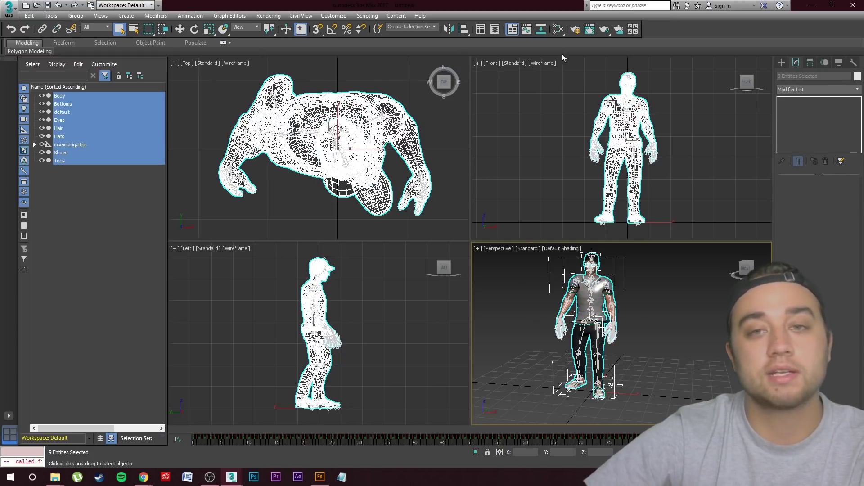
Run the obj exporter script via Scripting > Run Script
left_click(367, 15)
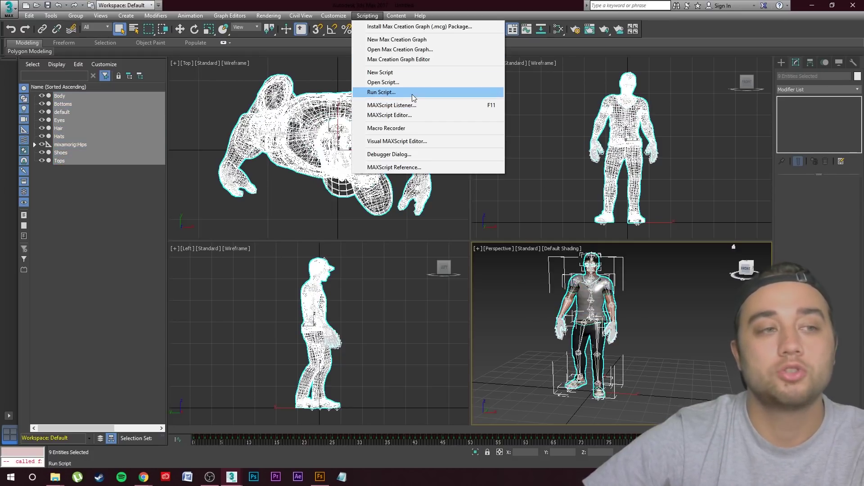
left_click(411, 93)
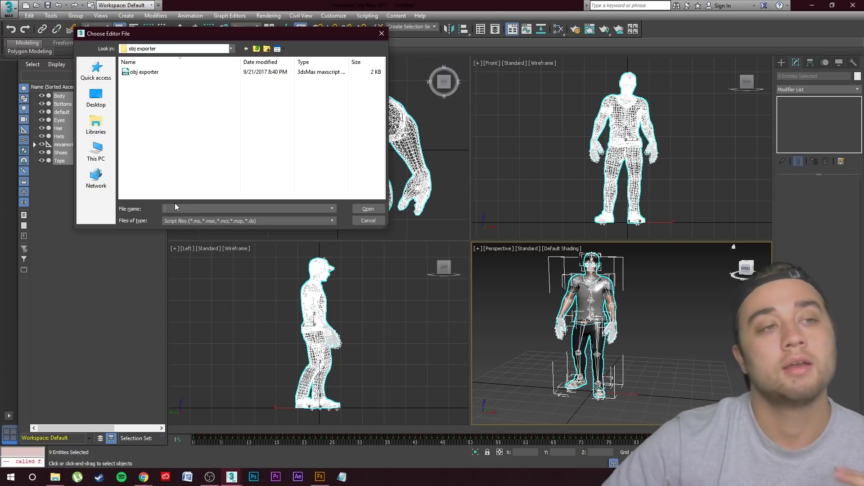
left_click(149, 73)
left_click(356, 210)
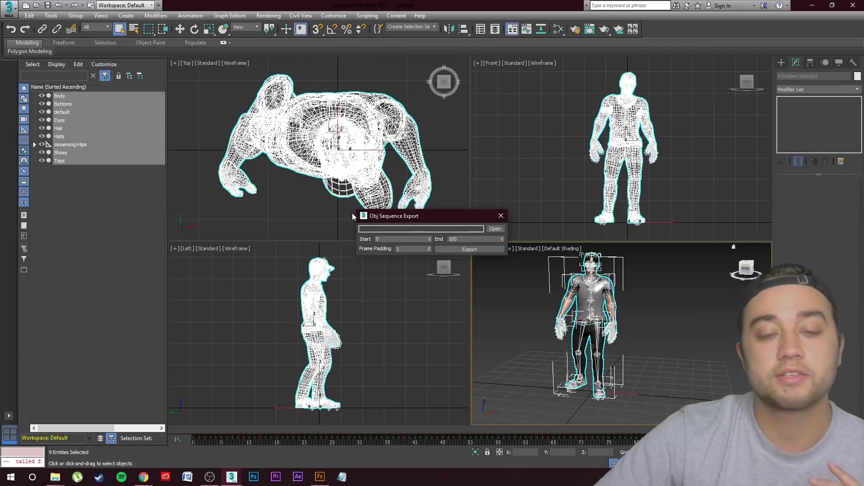
Export the animation as the OBJ sequence 'jumping animation.obj' in the 3D Objects folder
left_click(493, 230)
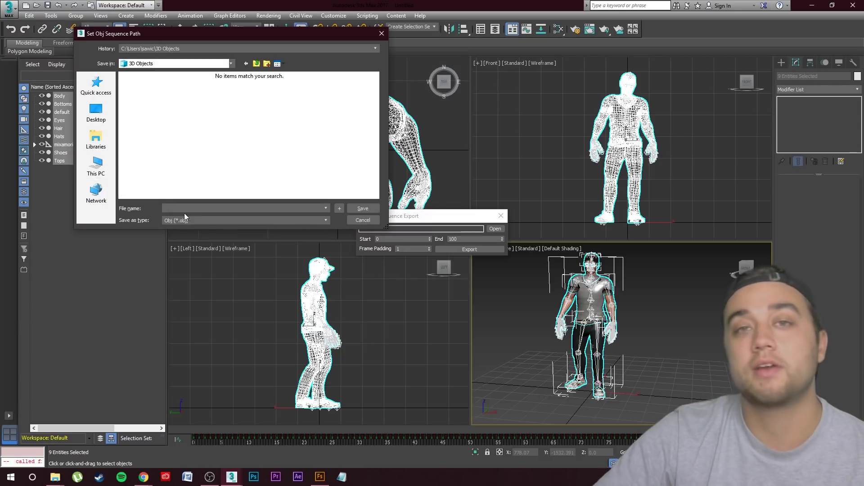
type("jumping animation")
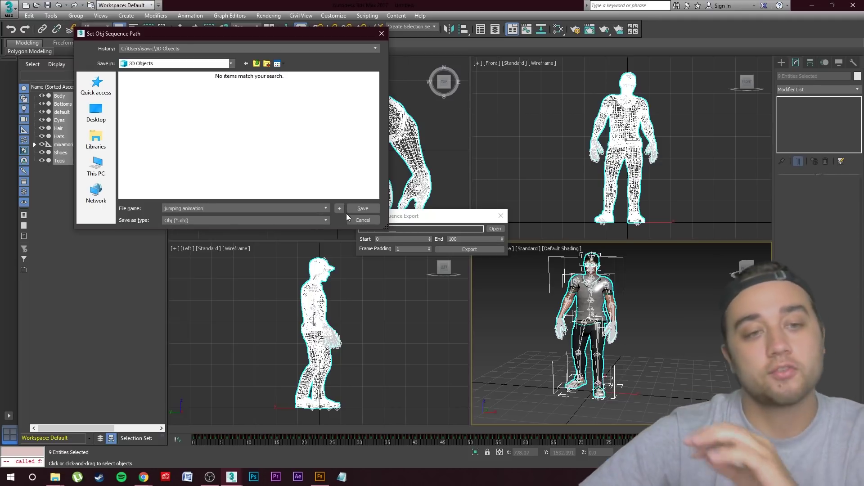
left_click(362, 208)
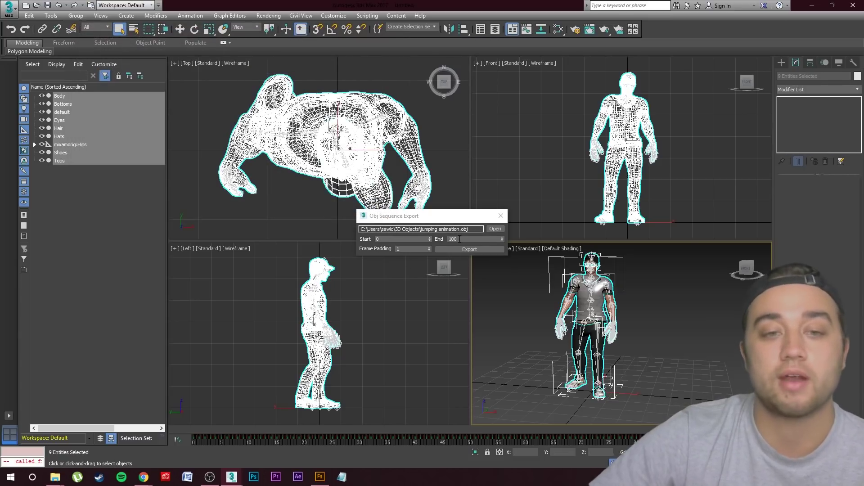
left_click(497, 248)
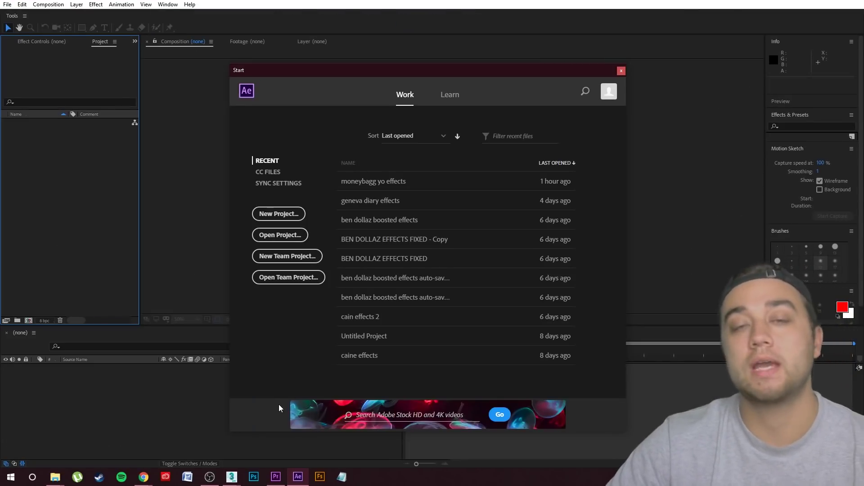
Create a 1920x1080 Transparent Video item in Premiere Pro and place it on track V1
left_click(276, 477)
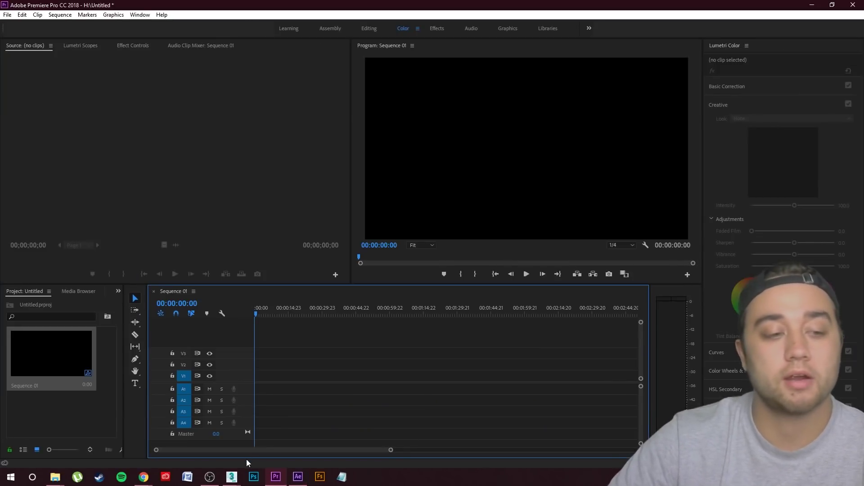
left_click_drag(125, 401, 185, 401)
left_click(154, 450)
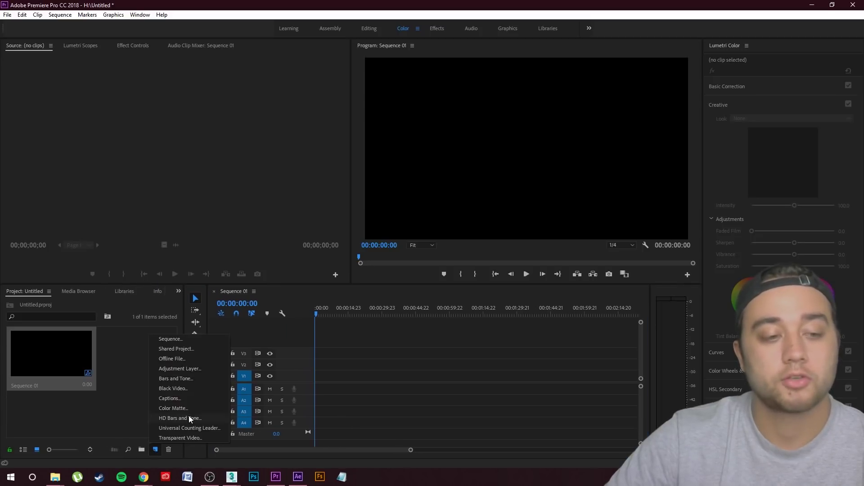
left_click(178, 437)
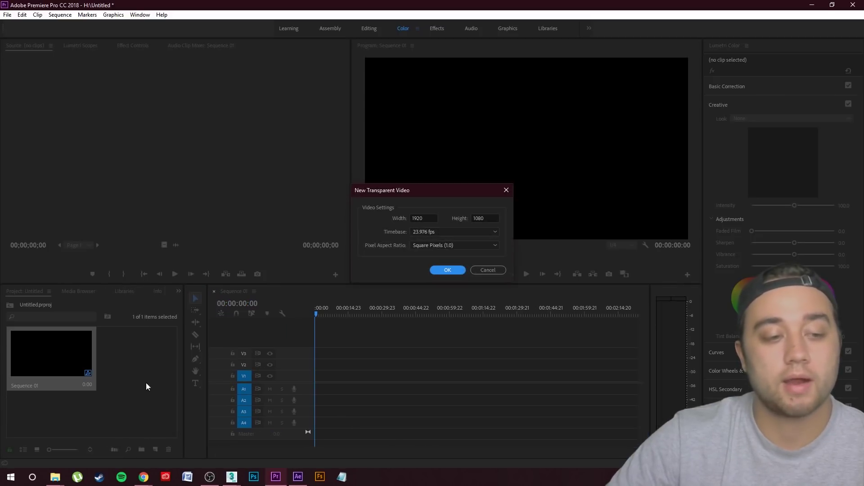
left_click(441, 274)
left_click_drag(158, 357, 456, 376)
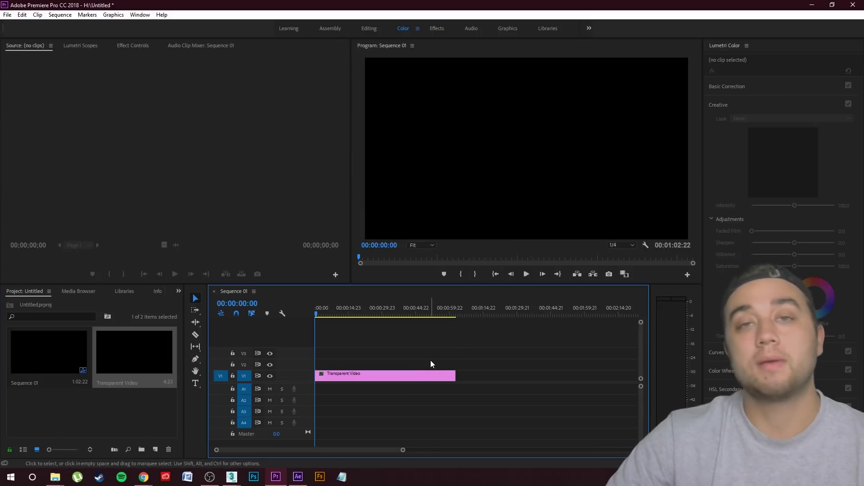
Replace the Transparent Video clip with a linked After Effects composition and save the new project
right_click(359, 377)
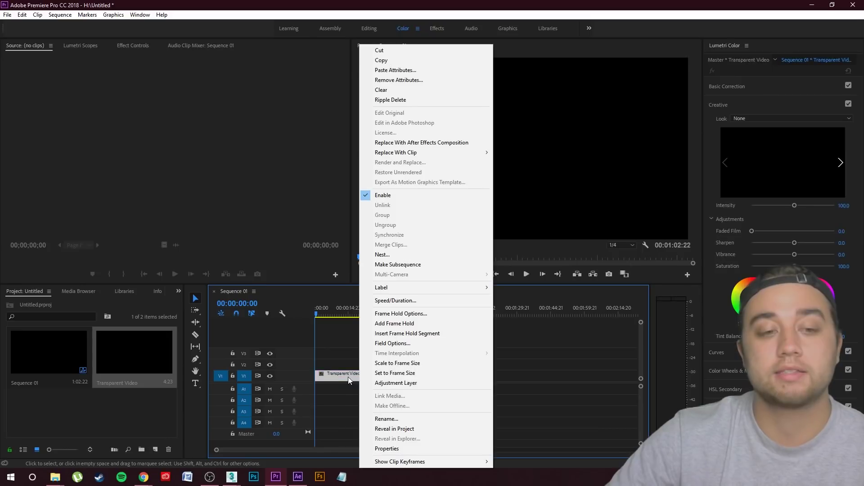
left_click(436, 143)
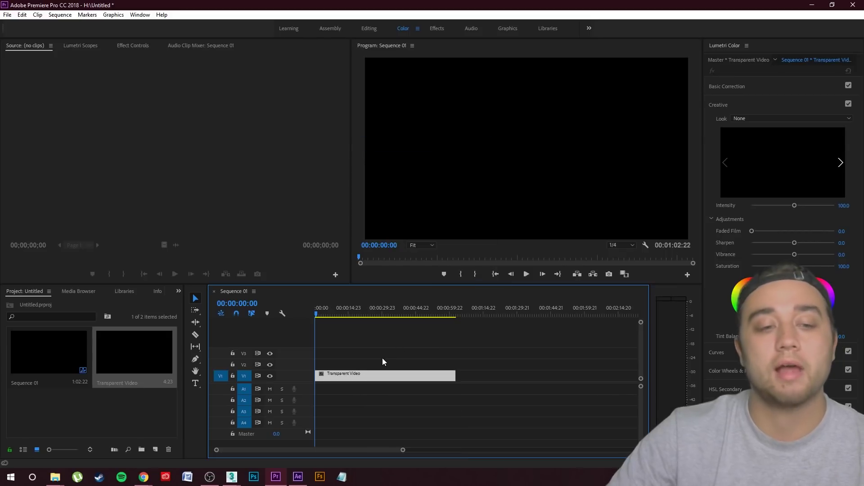
left_click(298, 476)
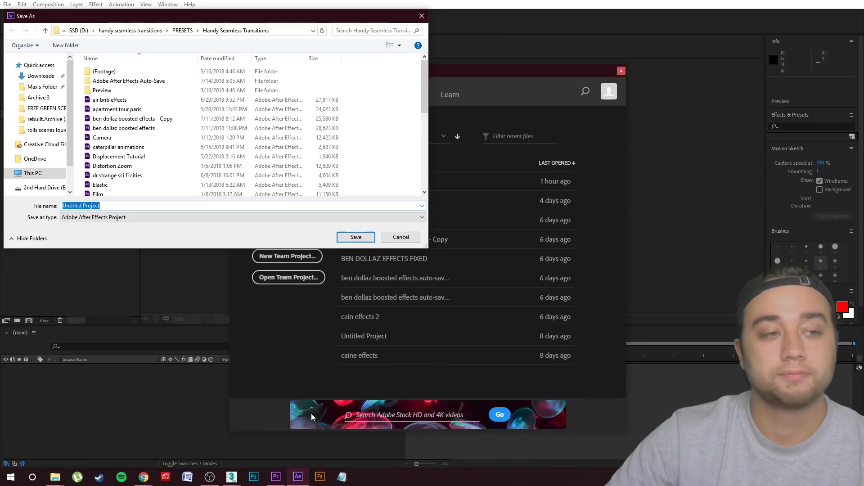
Save the project, add a 50mm Two-Node Camera 1 layer, and delete the Transparent Video layer
key("Return")
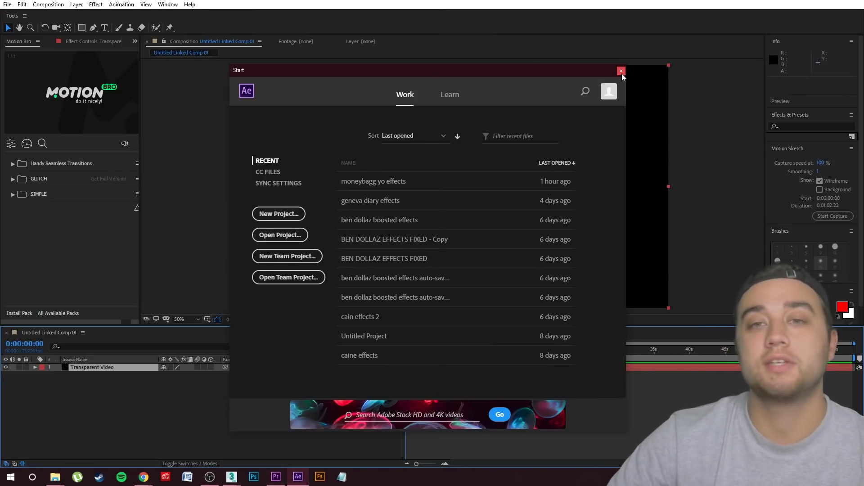
left_click(621, 71)
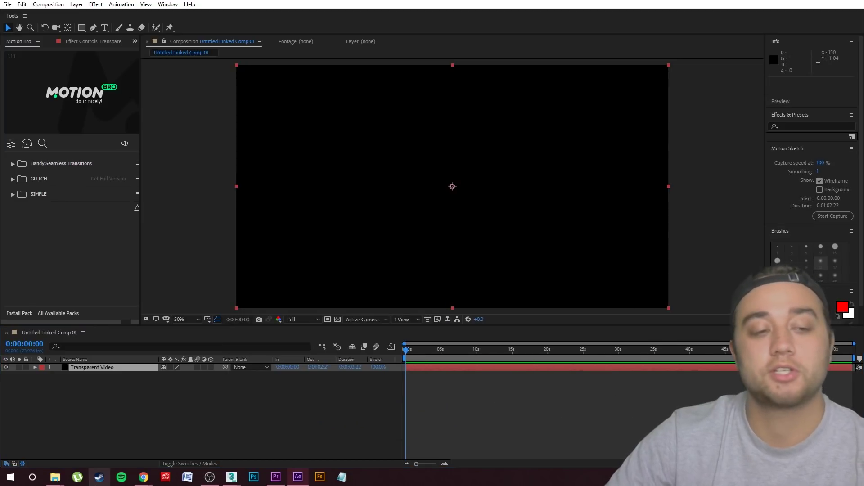
right_click(119, 419)
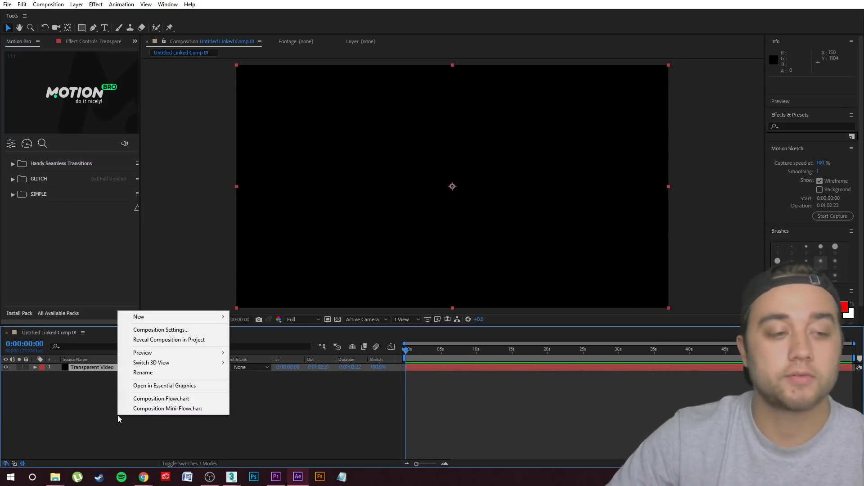
mouse_move(179, 318)
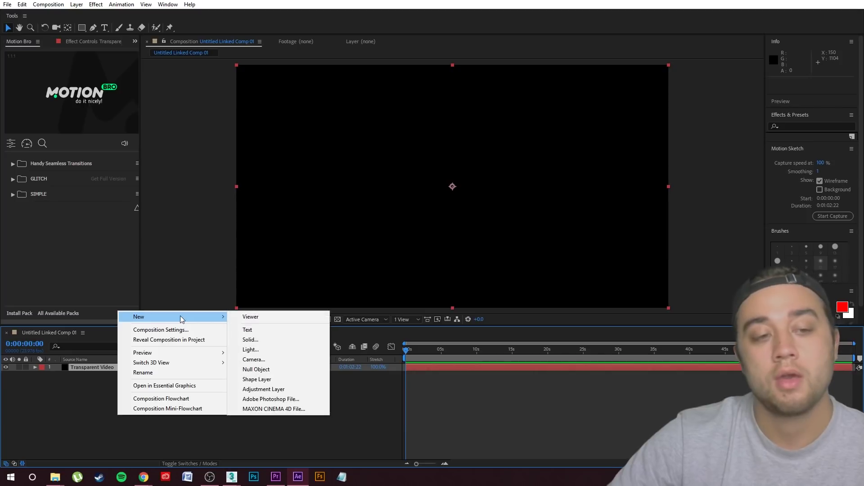
left_click(264, 360)
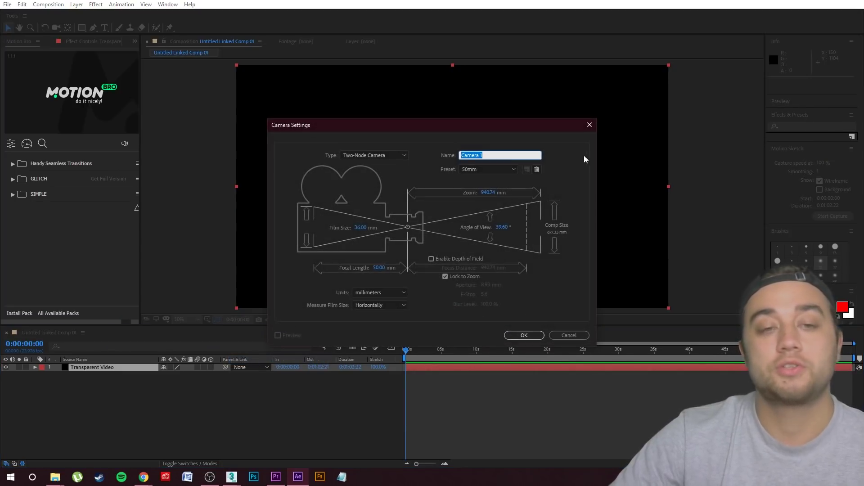
left_click(525, 335)
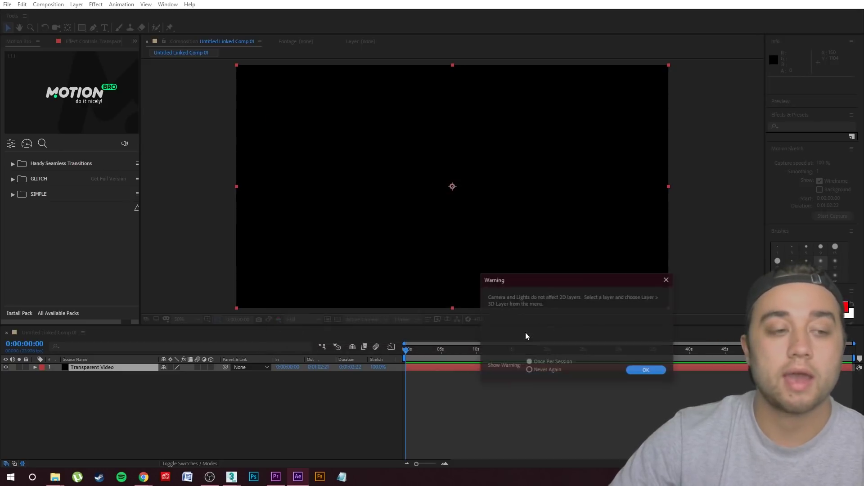
key("Delete")
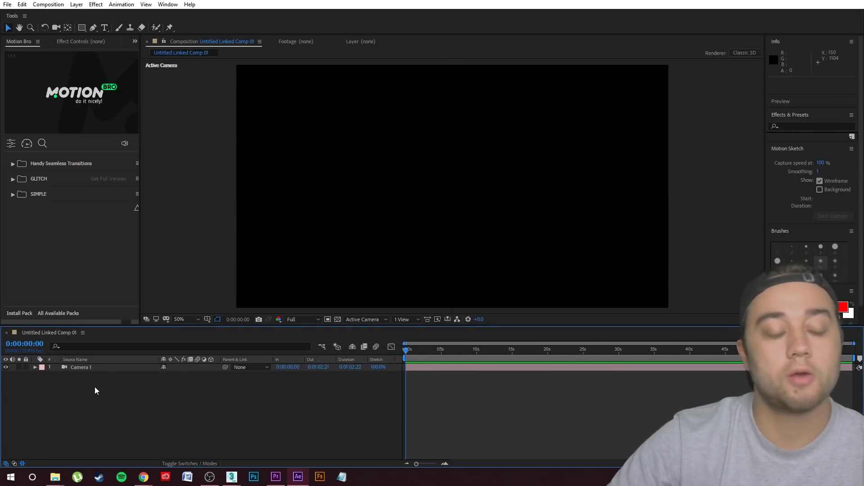
right_click(96, 389)
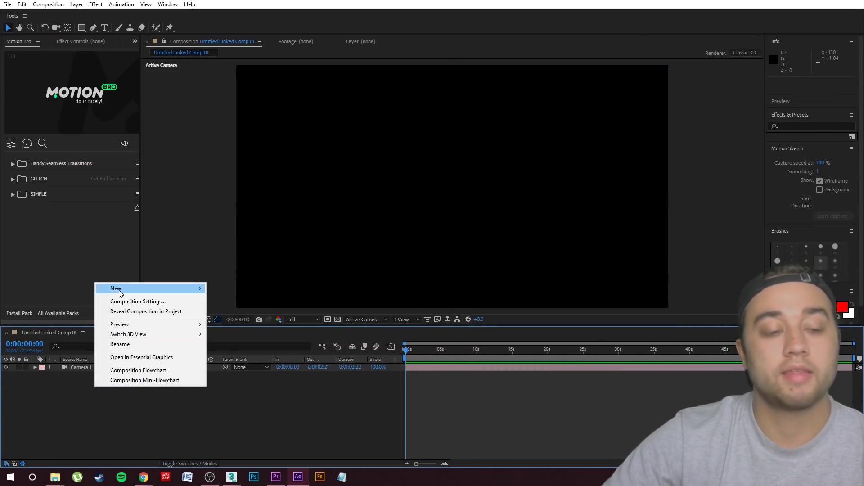
Add a new Black Solid 1 layer to the composition
mouse_move(121, 293)
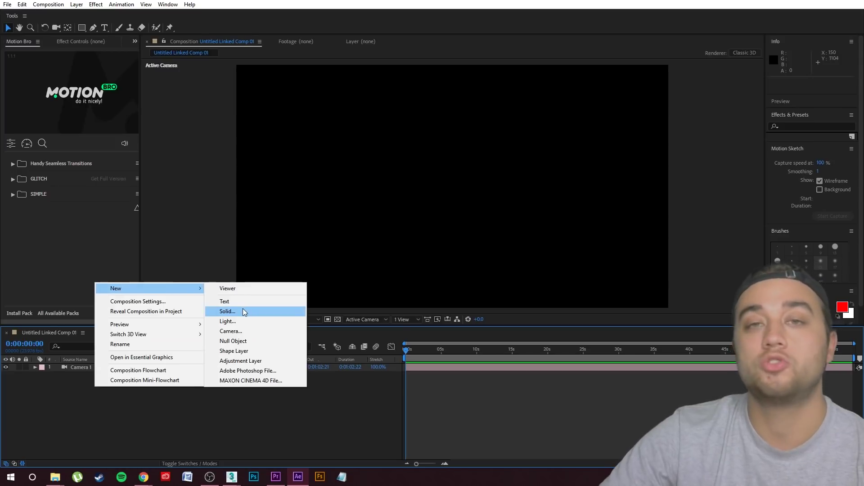
left_click(228, 311)
left_click(448, 317)
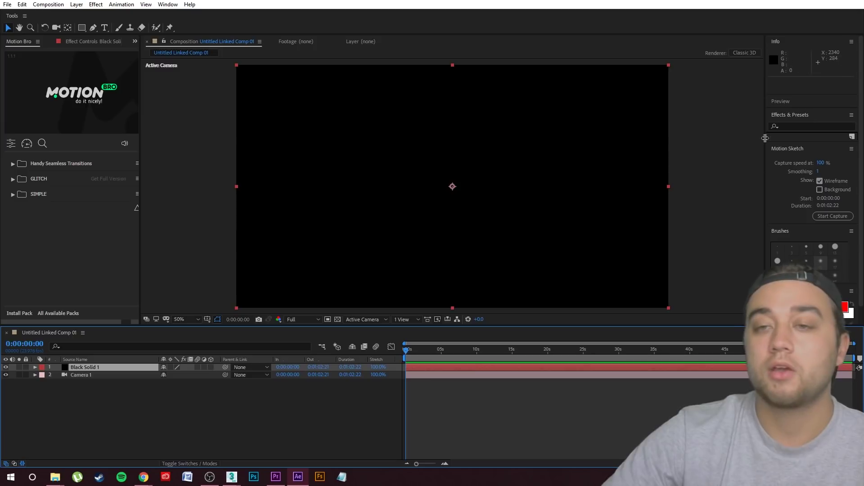
Search Effects & Presets for 'element' and apply the Element effect to Black Solid 1
left_click(796, 127)
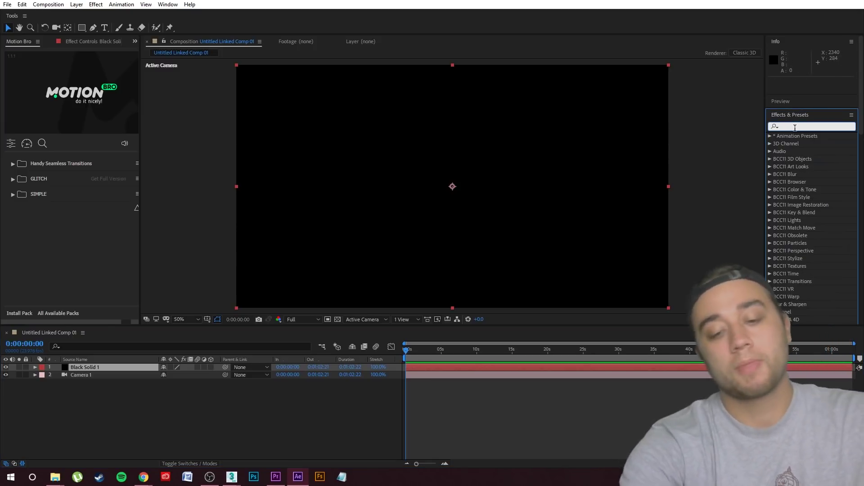
type("element")
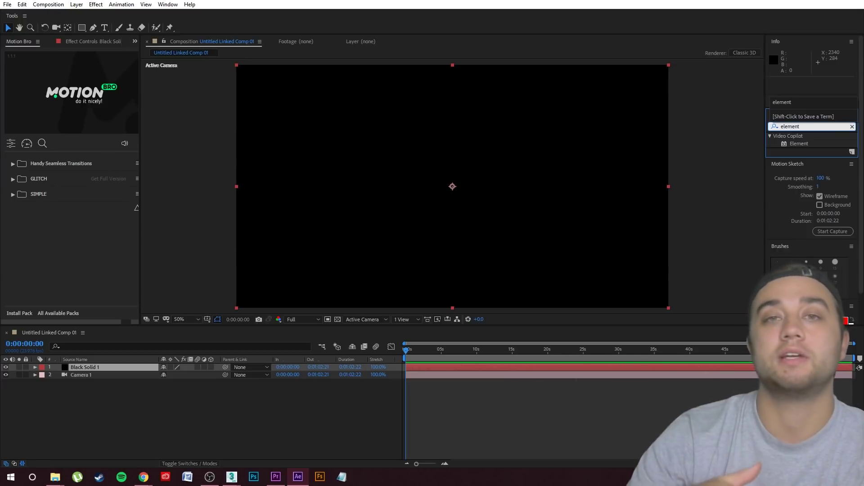
key("Return")
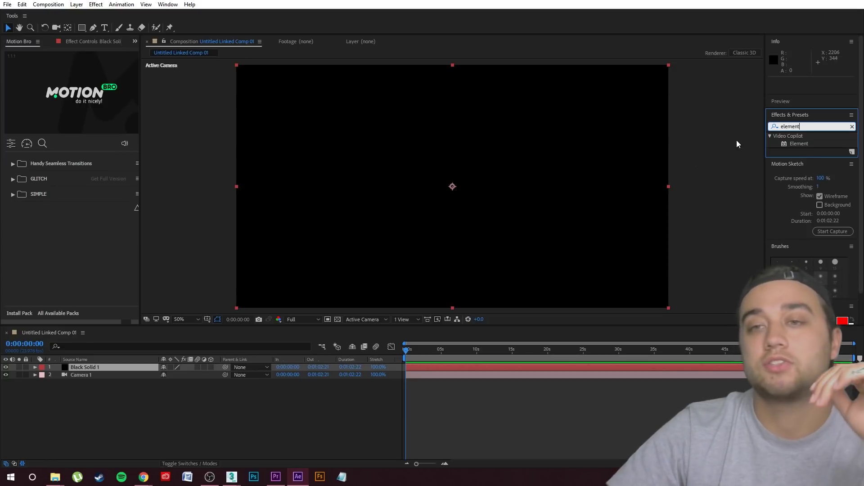
left_click_drag(799, 144, 97, 372)
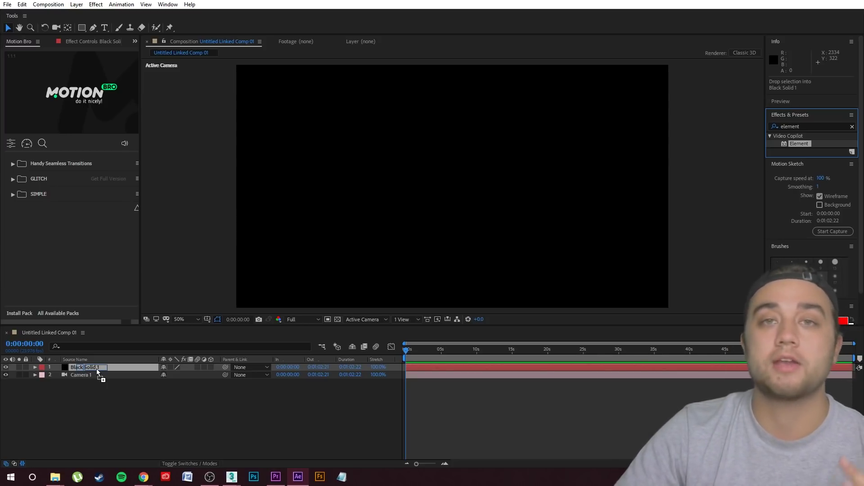
left_click_drag(97, 372, 97, 372)
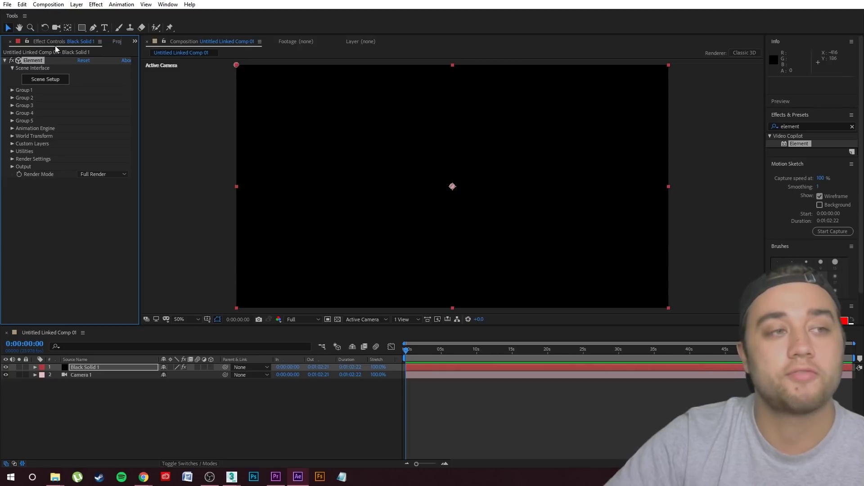
In Scene Setup, import the 3D sequence jumping animation0 from This PC > 3D Objects
left_click(50, 80)
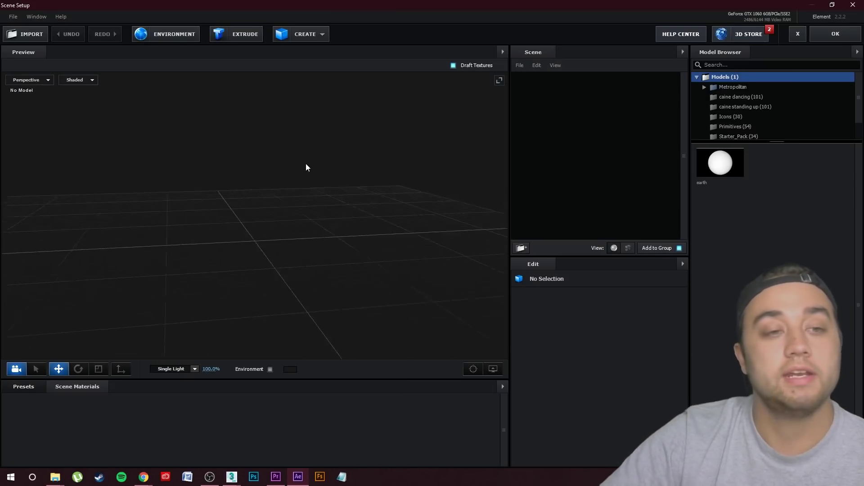
left_click(14, 17)
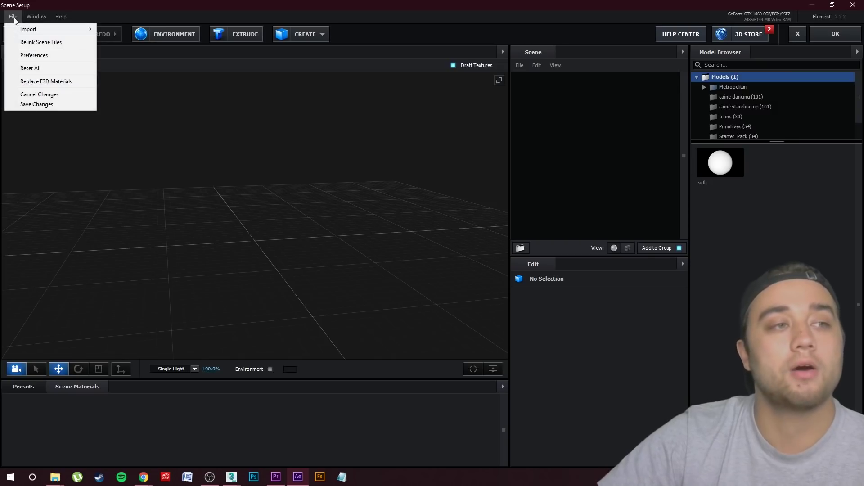
mouse_move(45, 29)
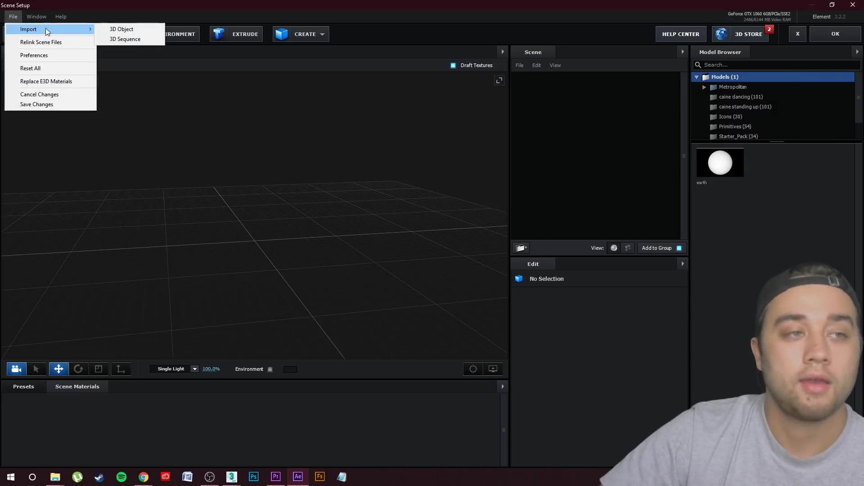
left_click(124, 40)
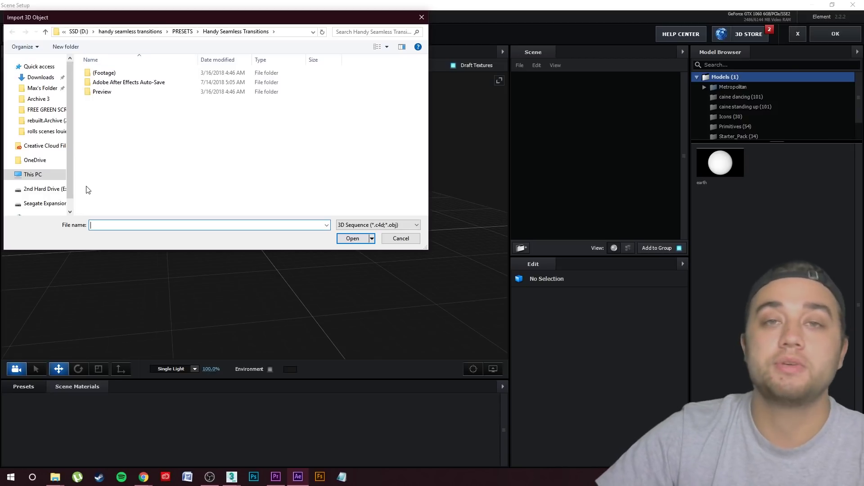
left_click(50, 179)
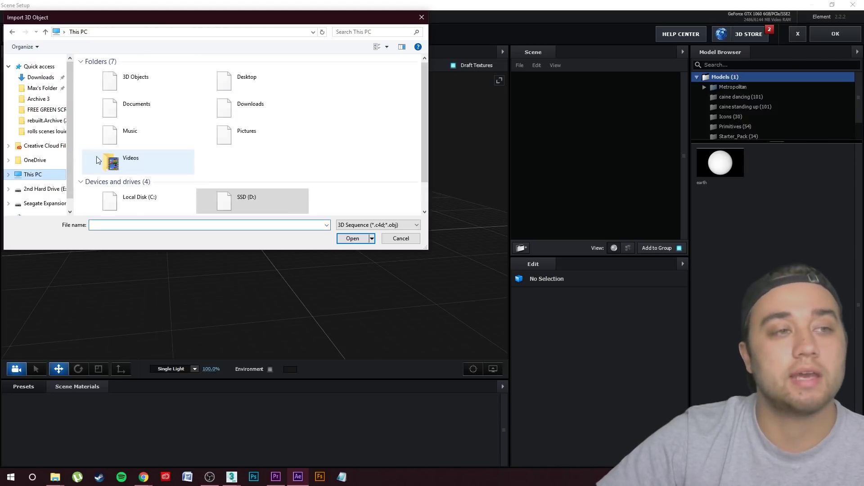
double_click(140, 82)
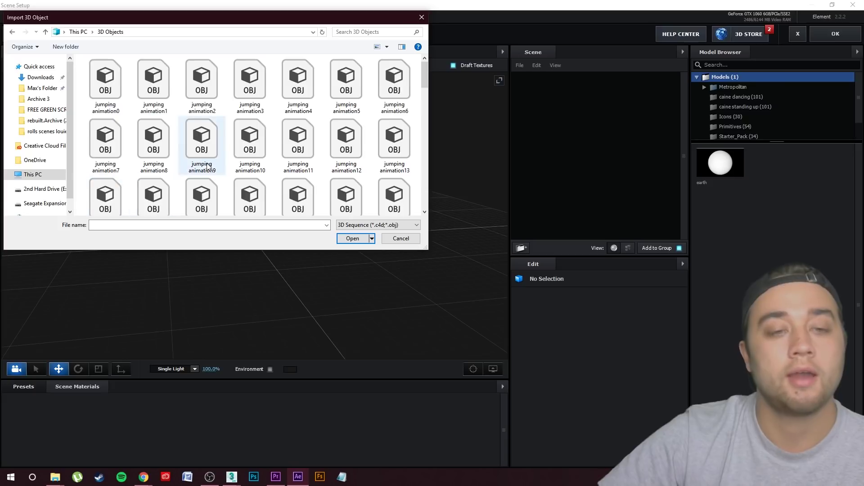
scroll(198, 149, "down", 12)
scroll(225, 171, "up", 5)
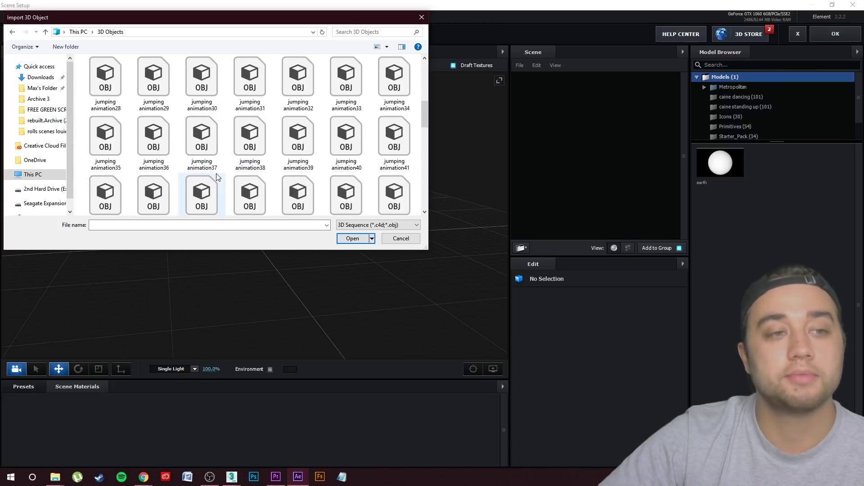
left_click(116, 88)
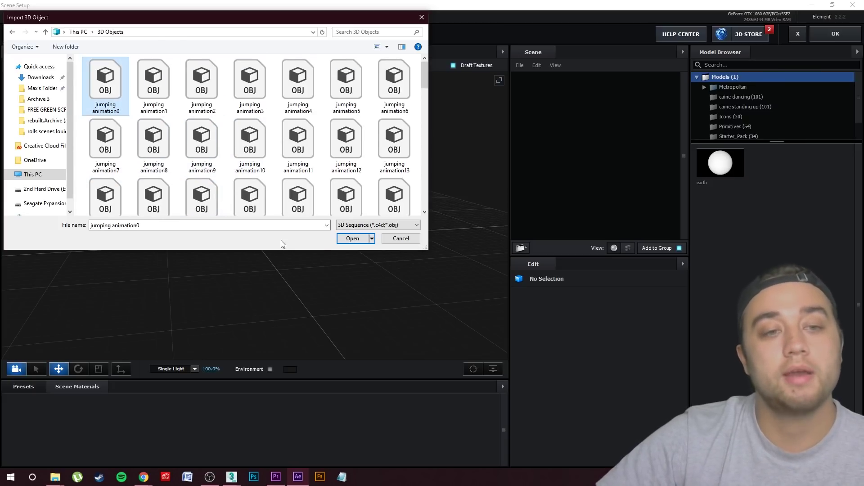
left_click(352, 239)
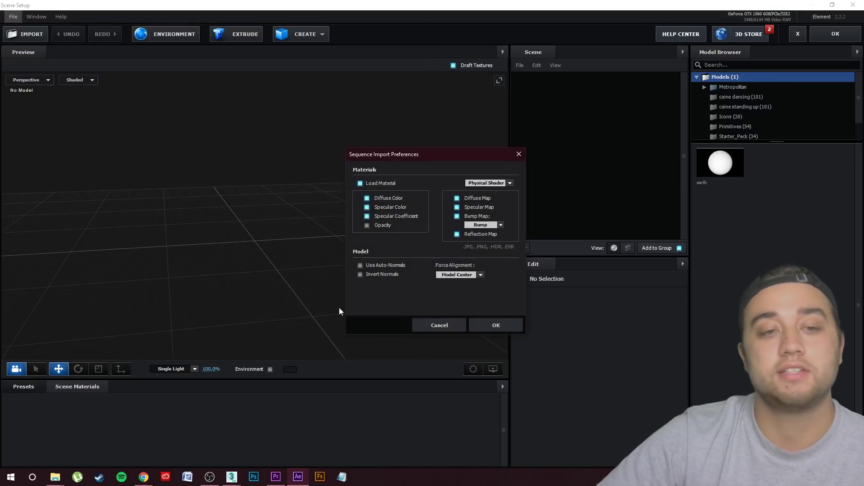
Load the jumping animation0 sequence and raise the character slightly along Y
left_click(491, 324)
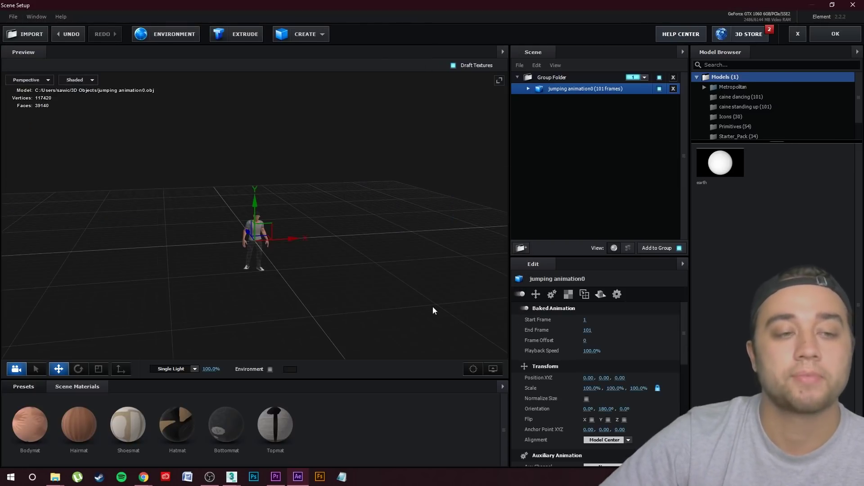
left_click_drag(349, 278, 339, 268)
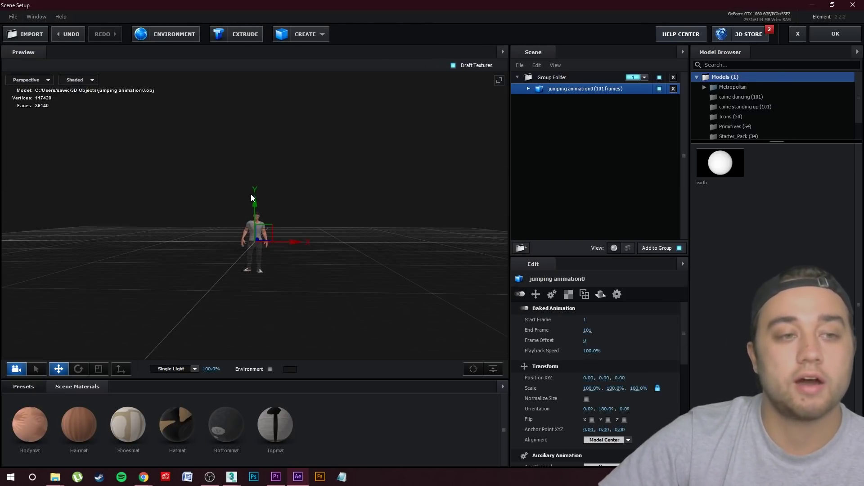
left_click_drag(254, 205, 274, 189)
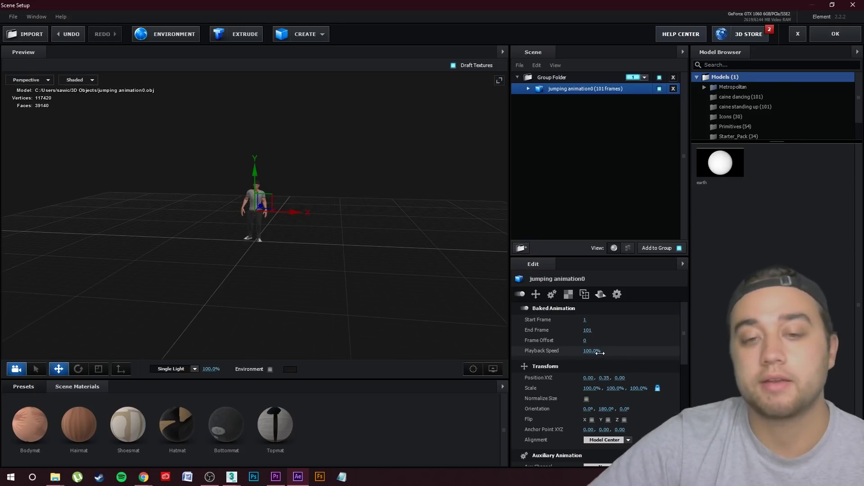
Add the empty_room primitive, unlock its scale, set Scale Y to 198.5%, and raise it
left_click(730, 126)
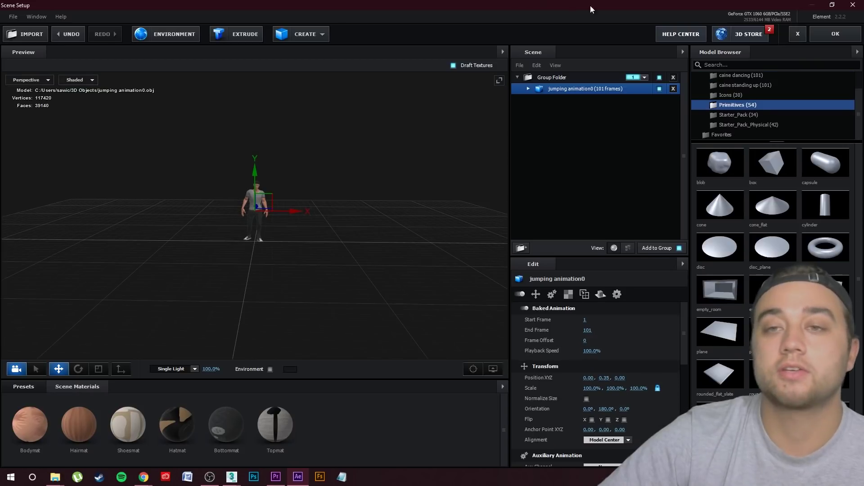
left_click(724, 291)
left_click_drag(368, 255, 308, 217)
left_click(657, 330)
left_click_drag(615, 330, 639, 330)
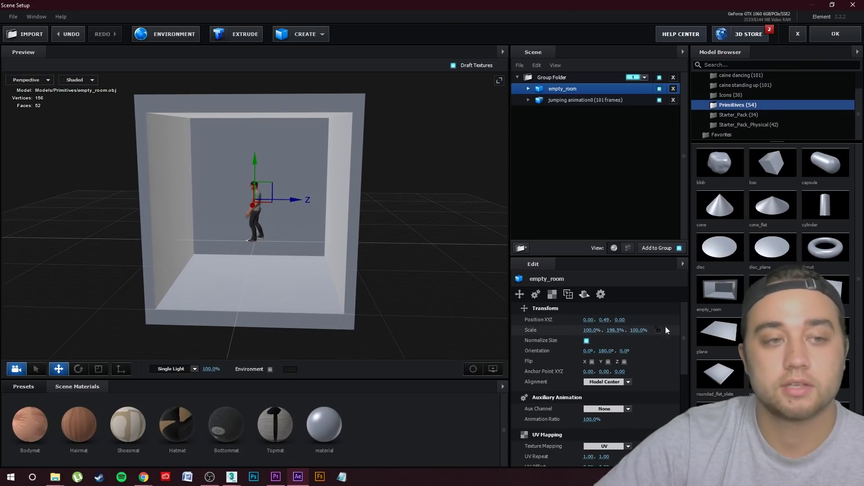
left_click_drag(261, 166, 404, 174)
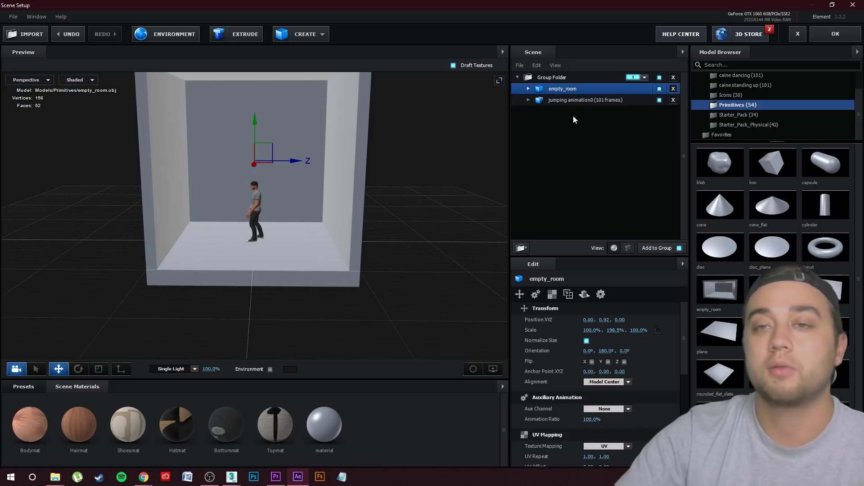
Apply the scene, then orbit and dolly Camera 1 close to the character inside the room
left_click(813, 40)
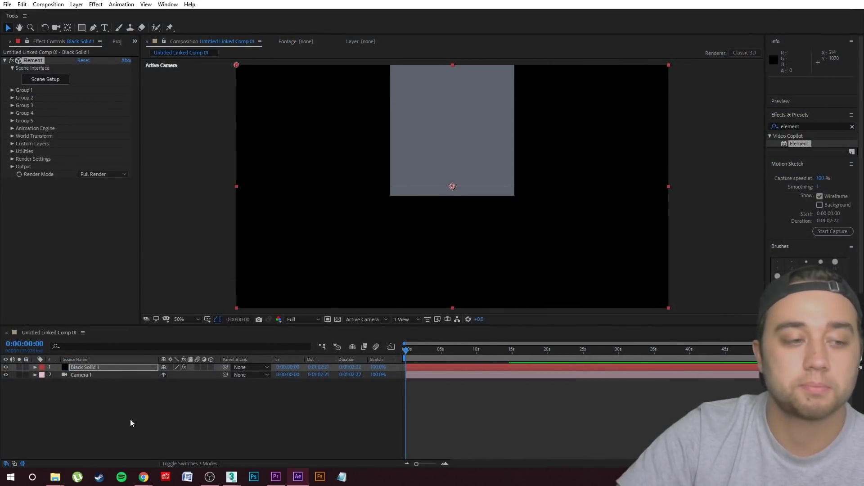
left_click(97, 378)
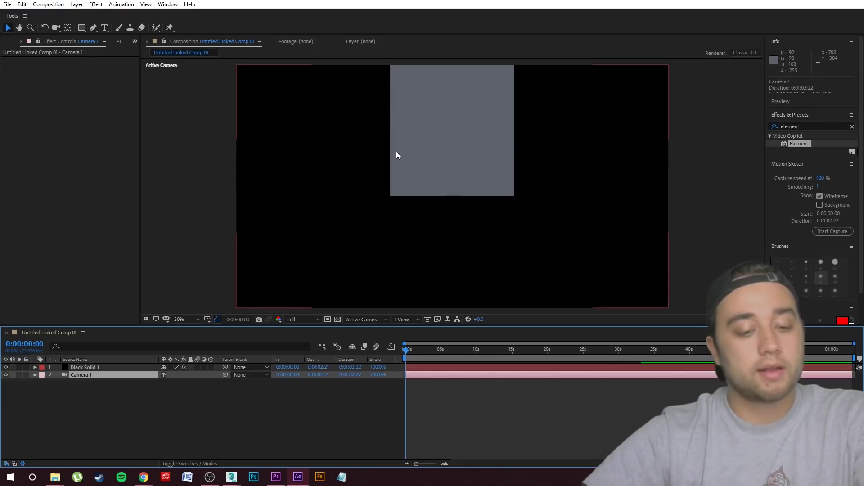
left_click_drag(531, 135, 468, 135)
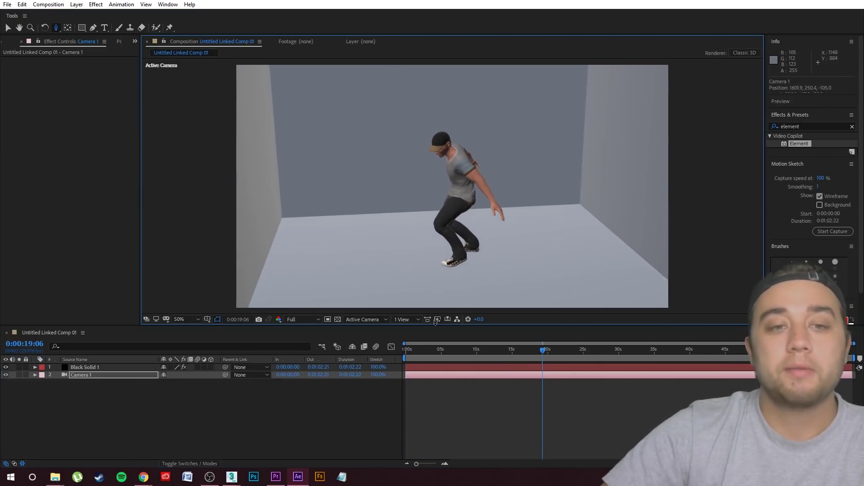
left_click_drag(435, 322, 424, 208)
Preview the jump animation, checking the poses around 0:00:03:16 and 0:00:09:03
left_click_drag(548, 354, 432, 350)
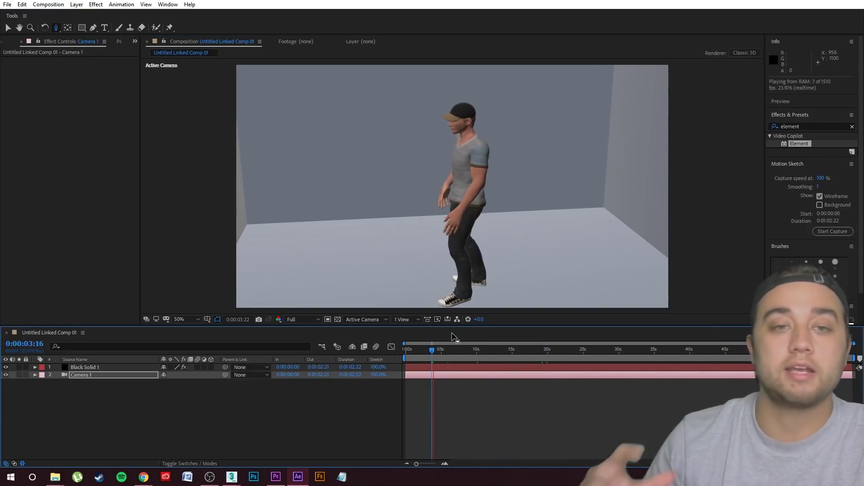
left_click(470, 350)
key("space")
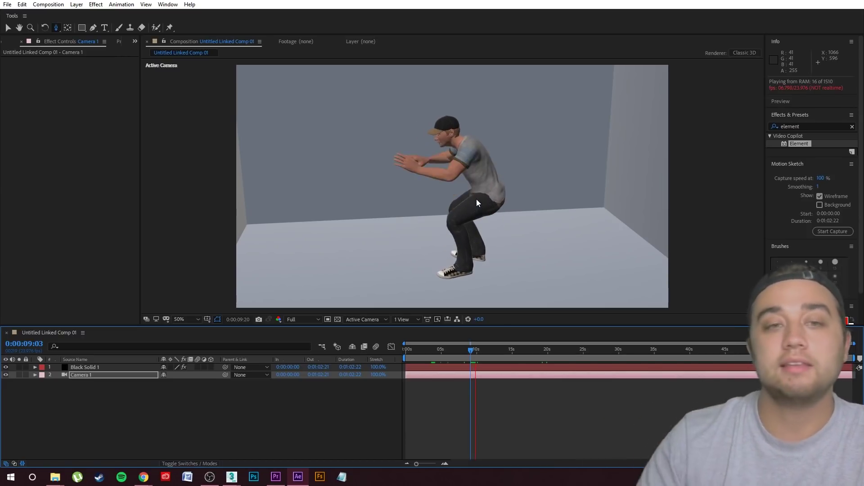
key("space")
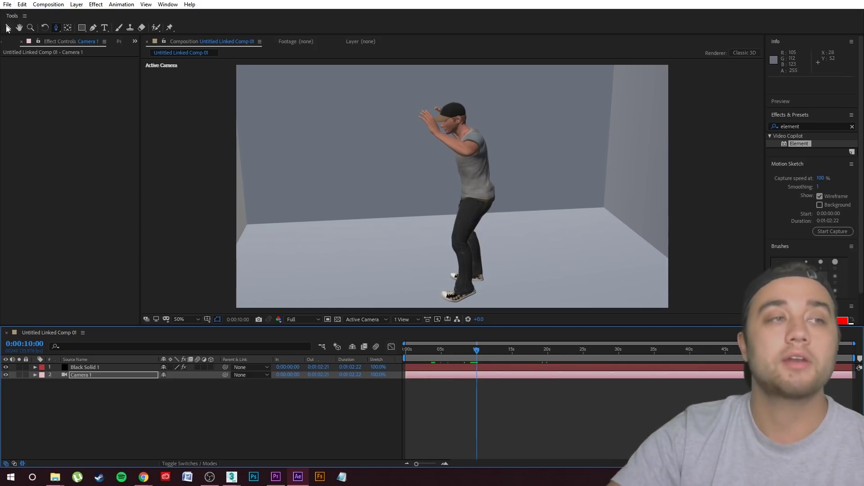
Save the After Effects project and return to Premiere Pro
left_click(7, 4)
left_click(35, 87)
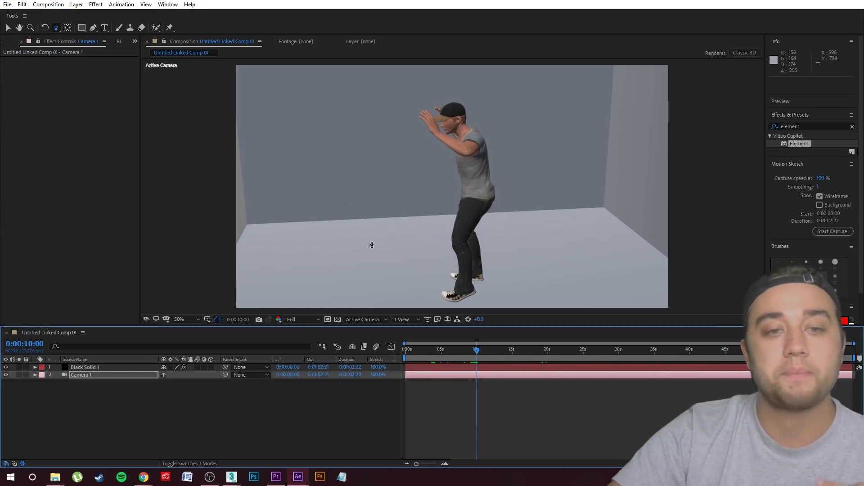
left_click(276, 479)
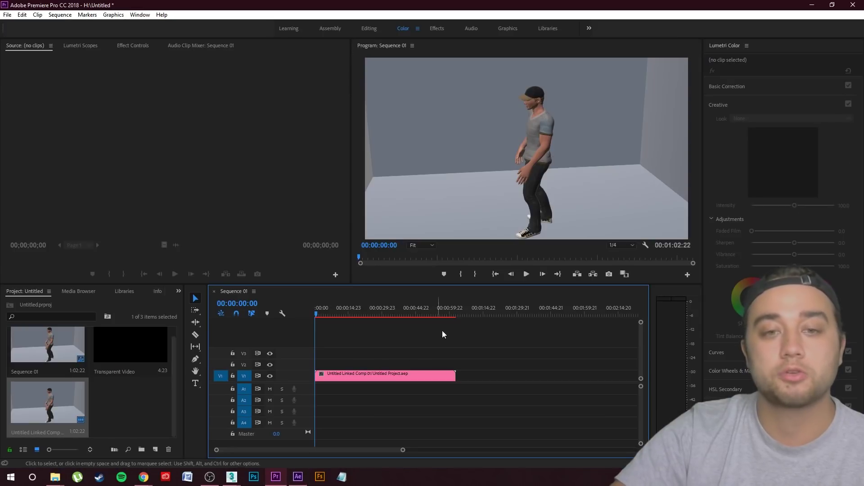
Play Sequence 01 in the Program Monitor and stop it at 00:00:05:01 mid-jump
left_click(527, 275)
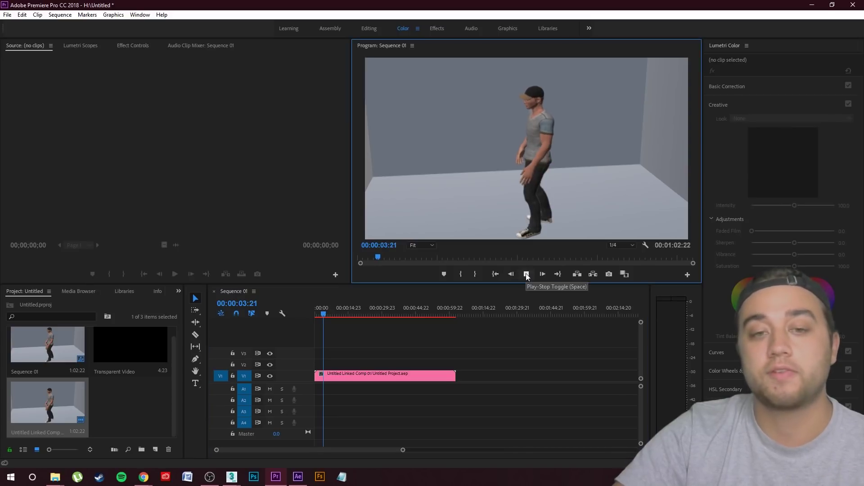
left_click(527, 274)
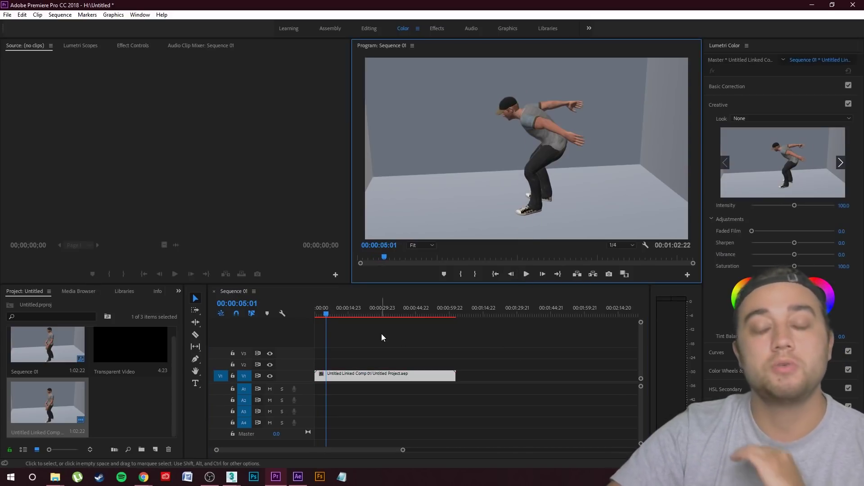